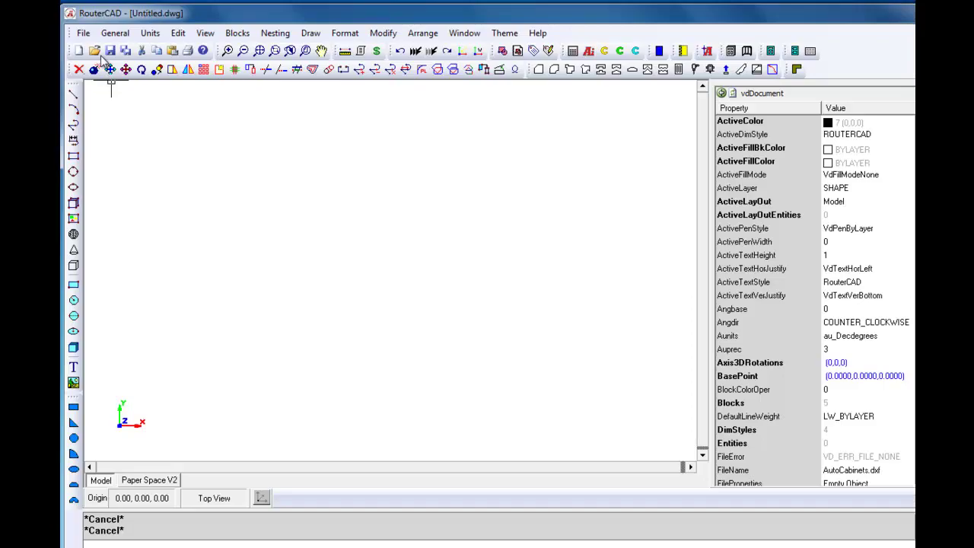
- Open the drawing Left Base Panel.dxf from the AutoCAD Drawings folder
click(84, 34)
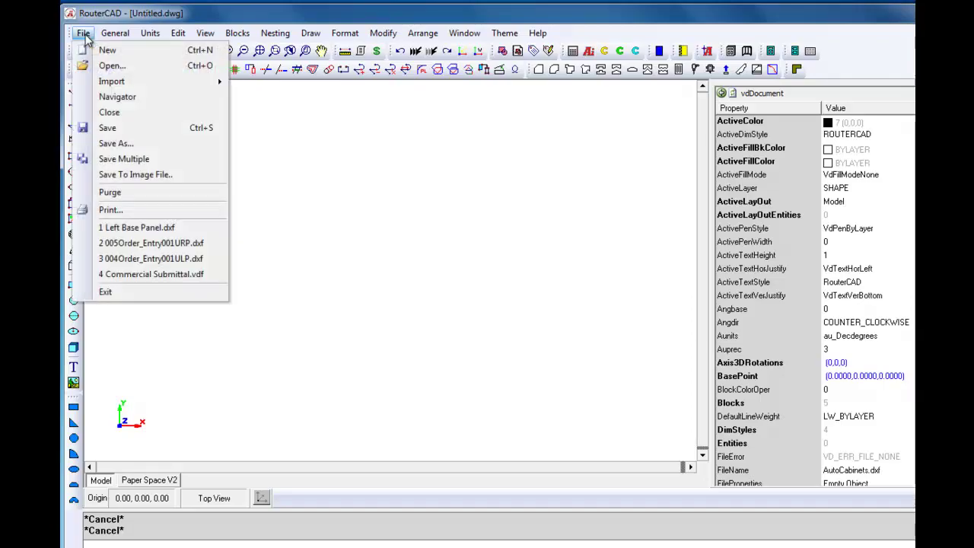
click(112, 66)
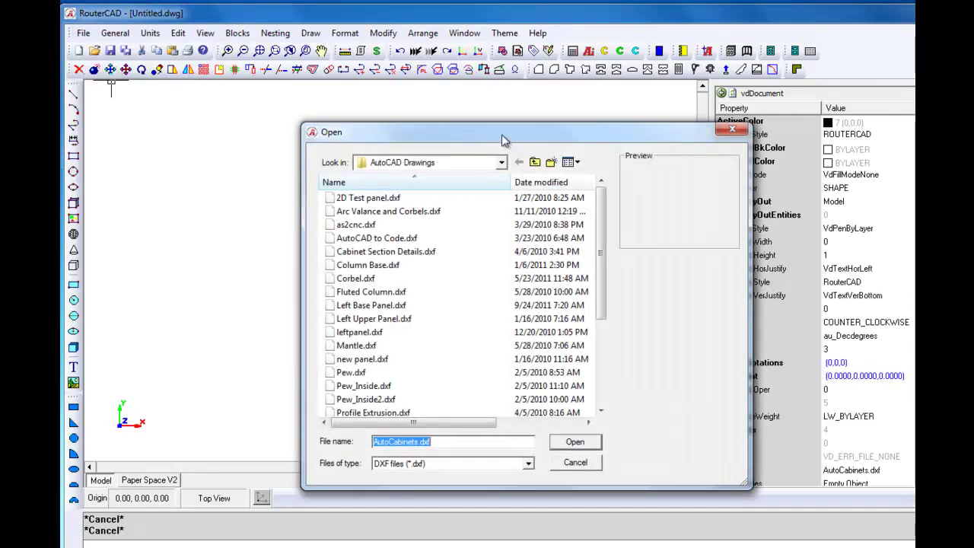
drag(502, 141, 390, 104)
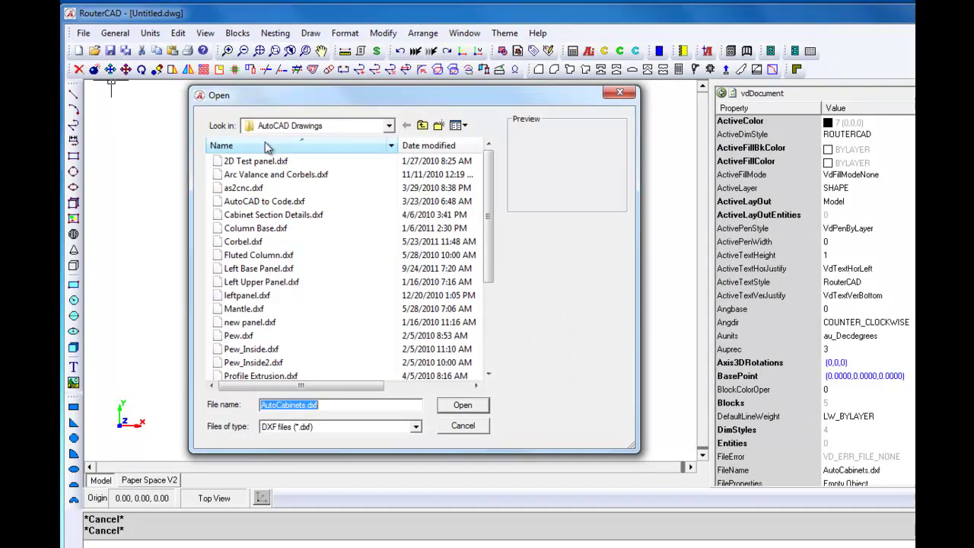
click(245, 271)
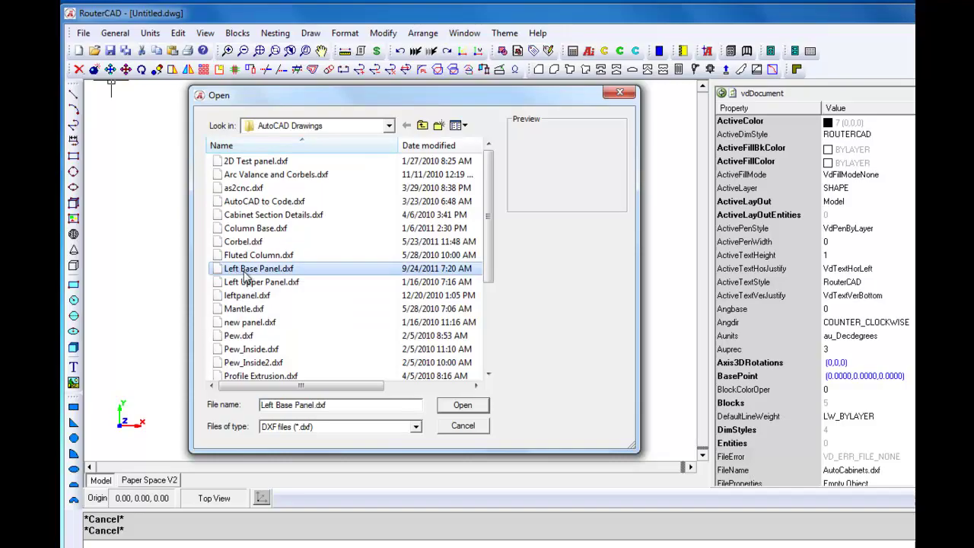
click(461, 404)
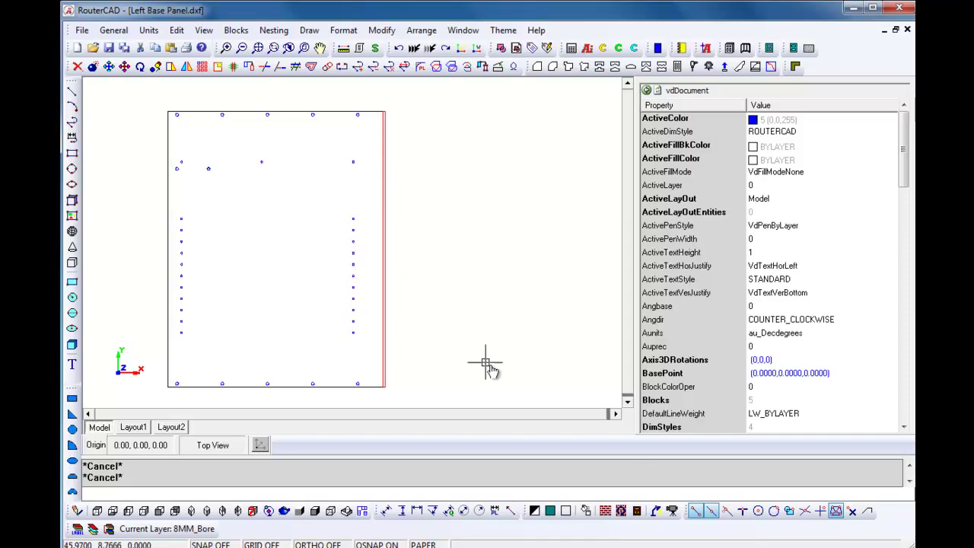
mouse_move(214, 169)
middle_down()
mouse_move(283, 190)
mouse_move(292, 180)
middle_up()
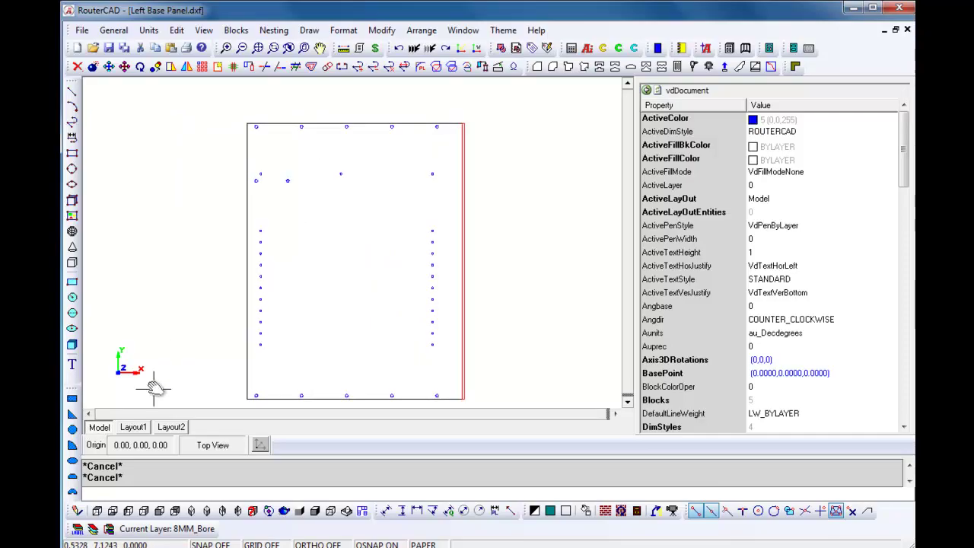
click(206, 511)
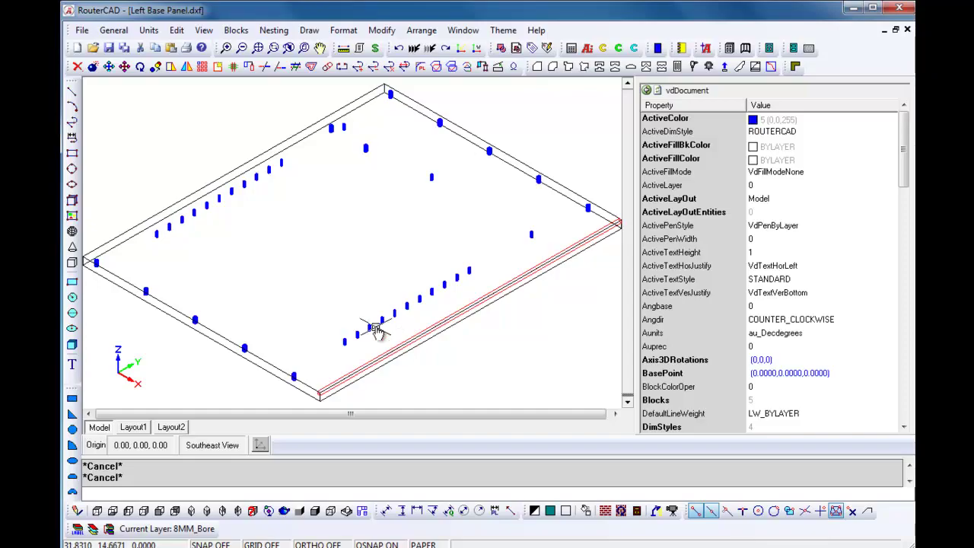
click(243, 348)
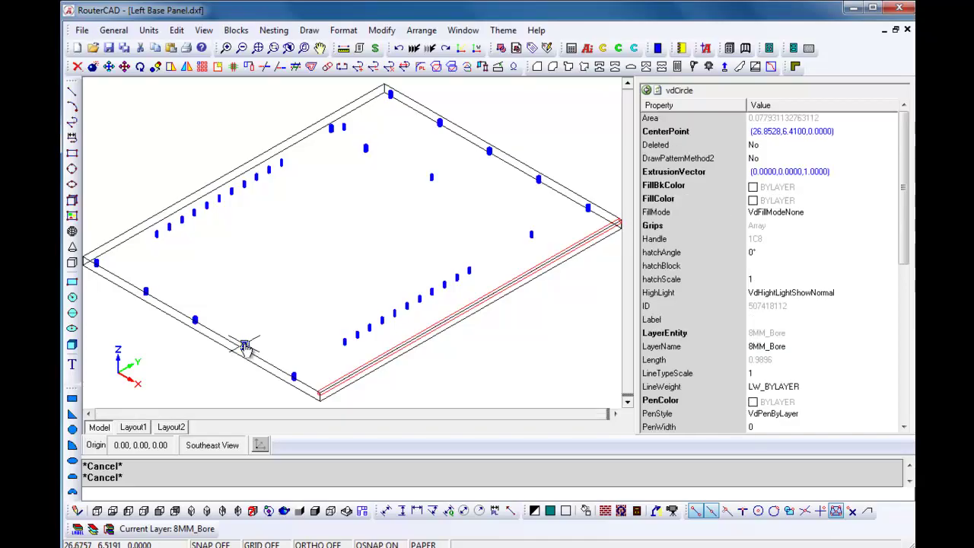
scroll(243, 349, up, 5)
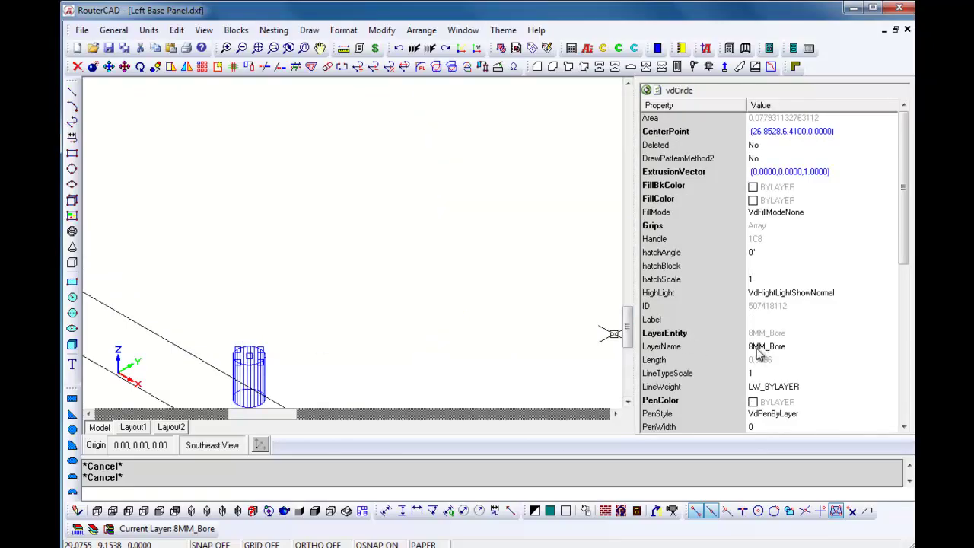
drag(904, 260, 906, 383)
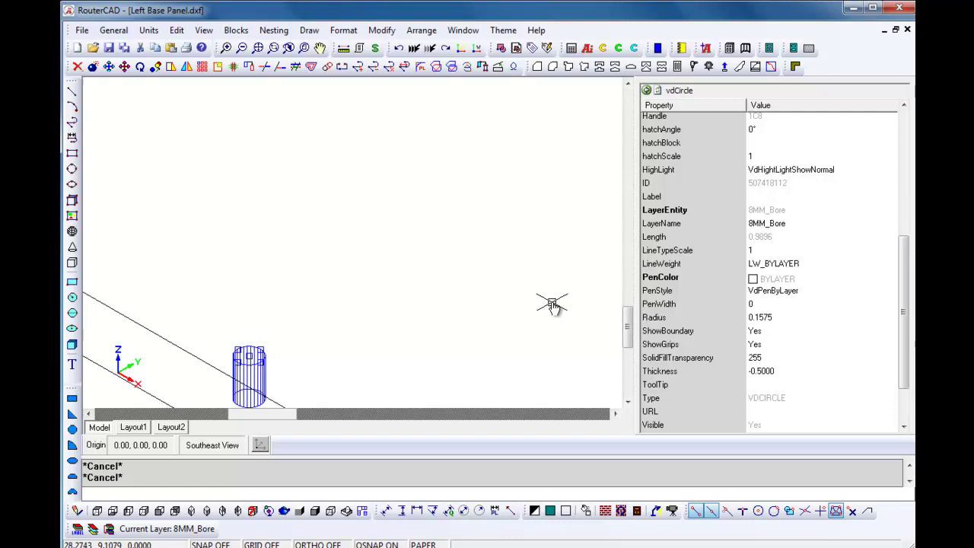
key(Escape)
scroll(503, 281, down, 3)
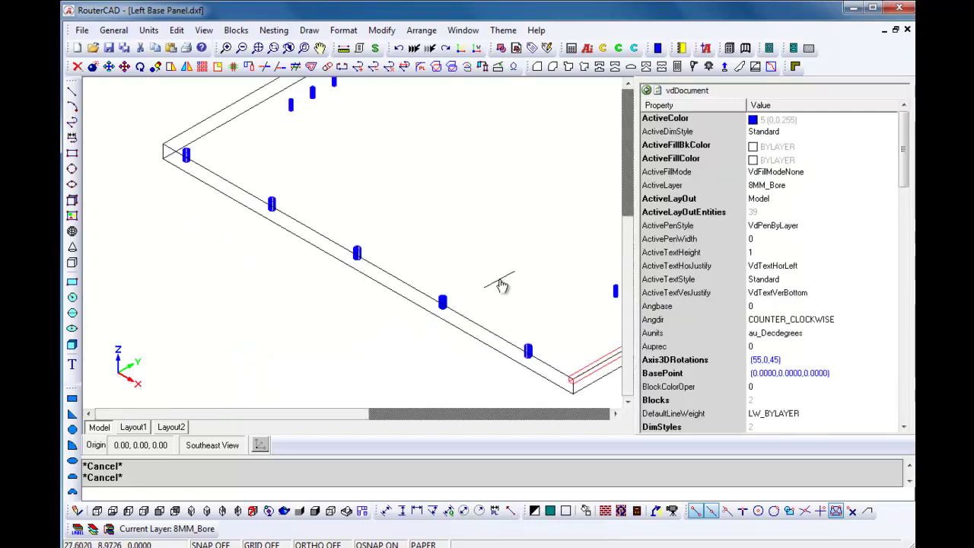
middle_drag(482, 266, 265, 221)
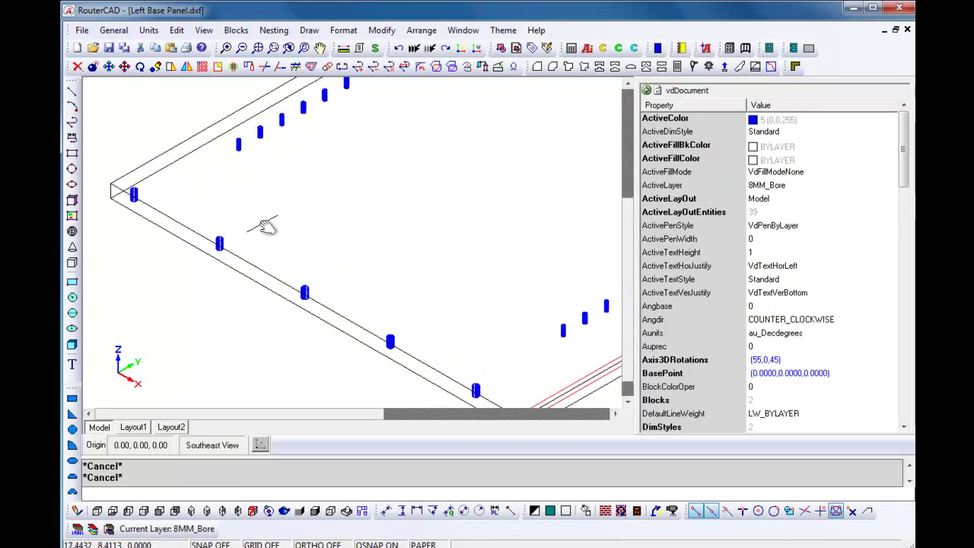
scroll(237, 137, up, 3)
click(237, 136)
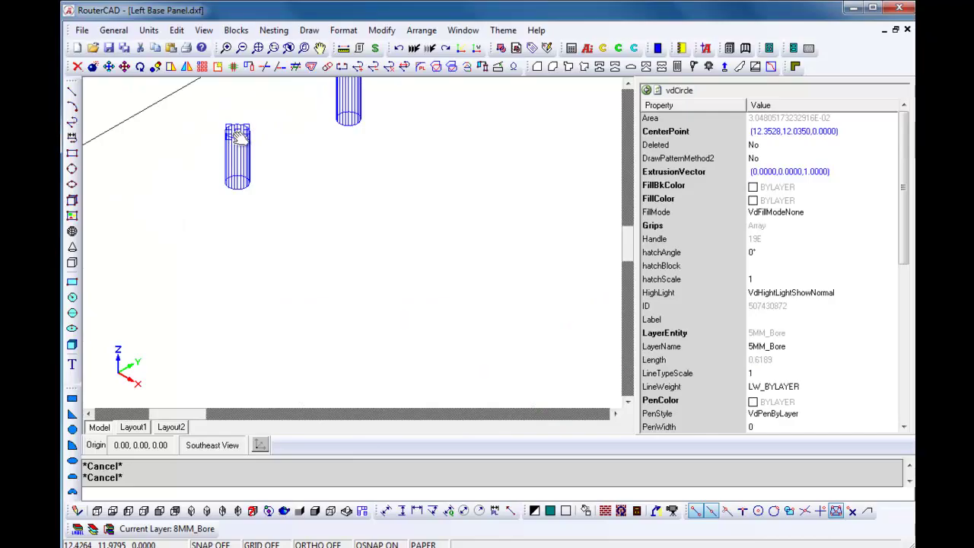
drag(905, 259, 903, 373)
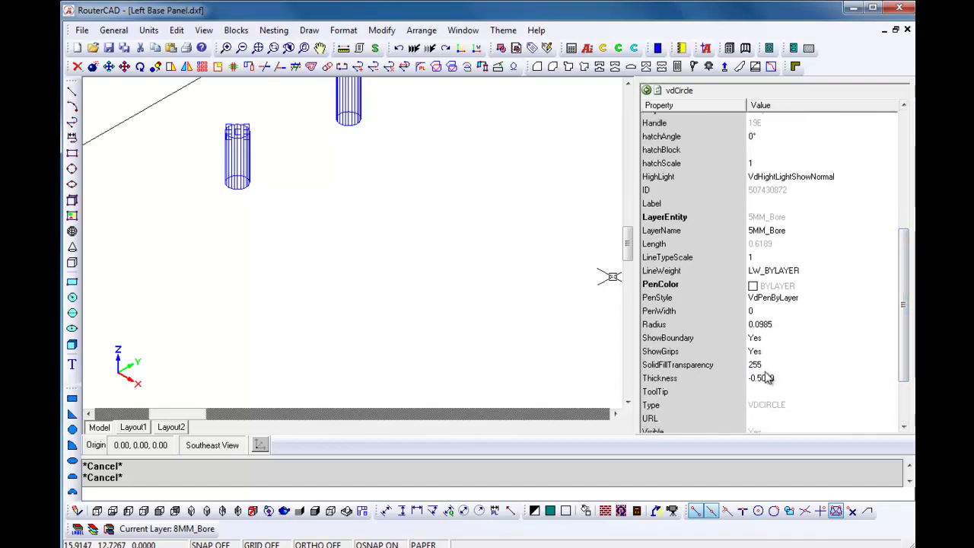
key(Escape)
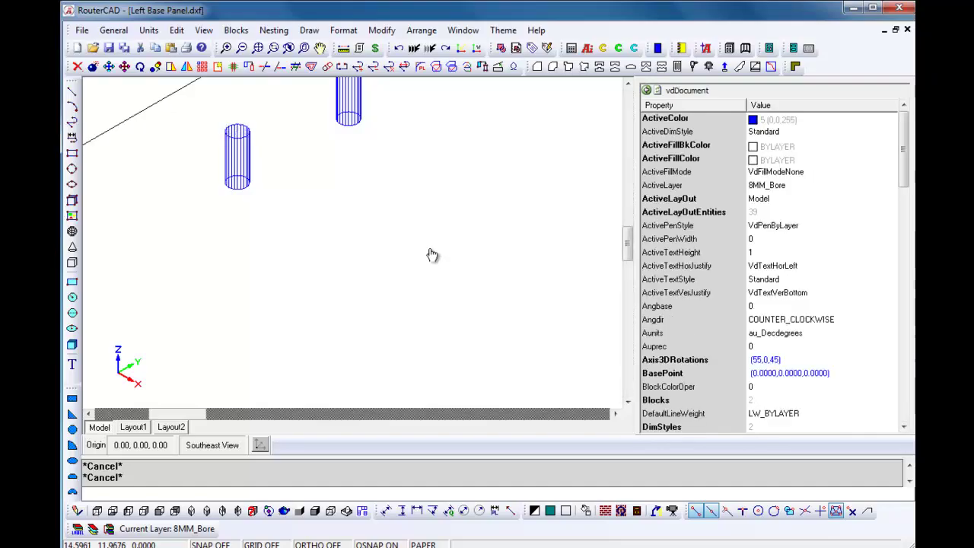
scroll(432, 254, down, 3)
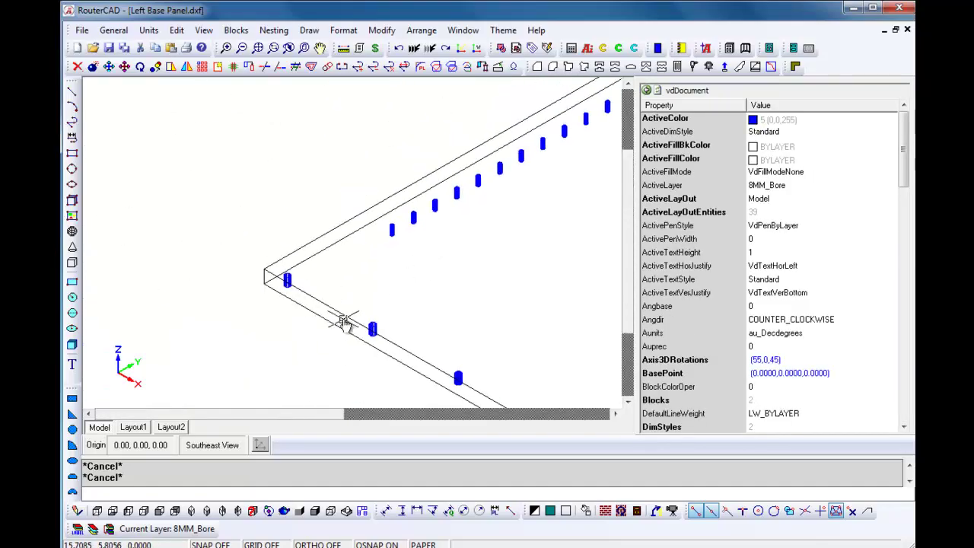
scroll(488, 265, down, 1)
middle_drag(474, 266, 278, 257)
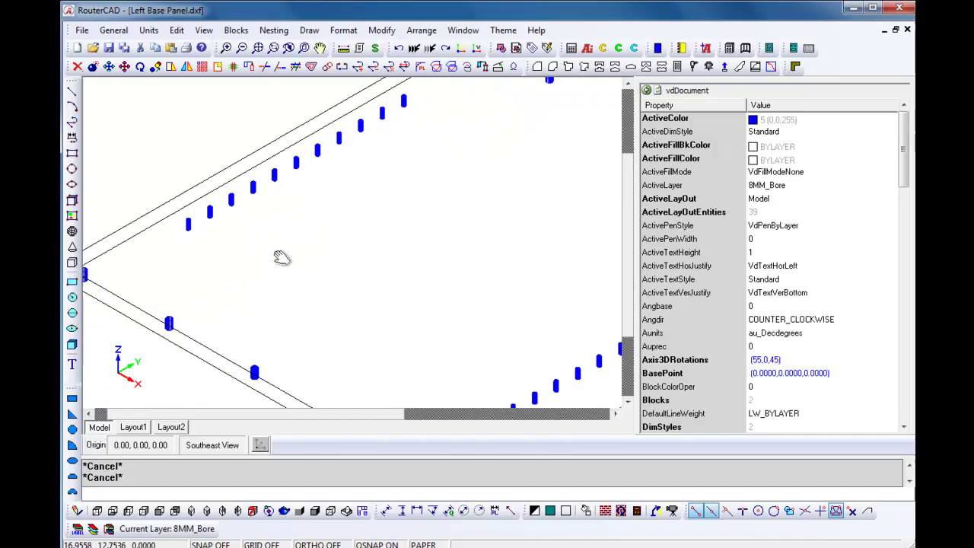
scroll(286, 258, down, 1)
scroll(285, 257, up, 1)
scroll(555, 293, up, 3)
scroll(511, 207, up, 1)
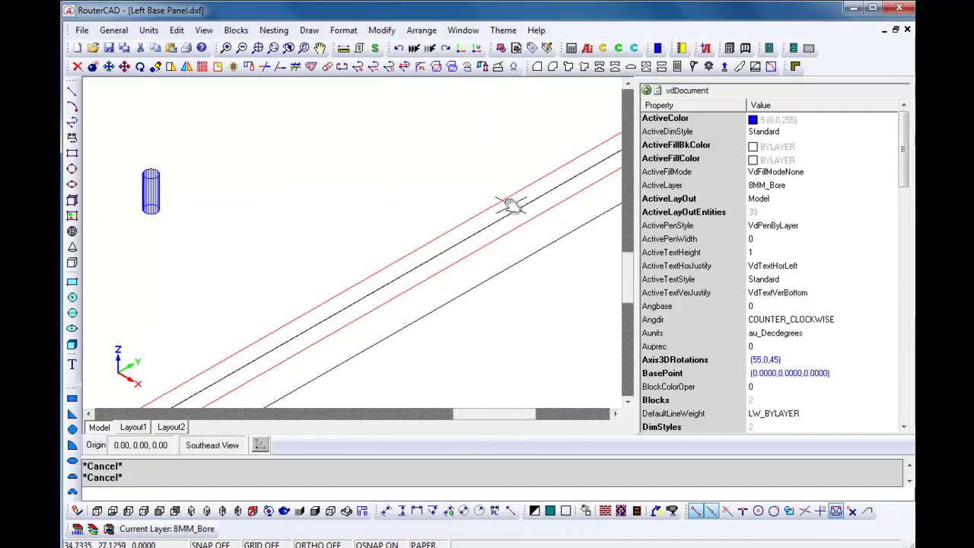
click(97, 510)
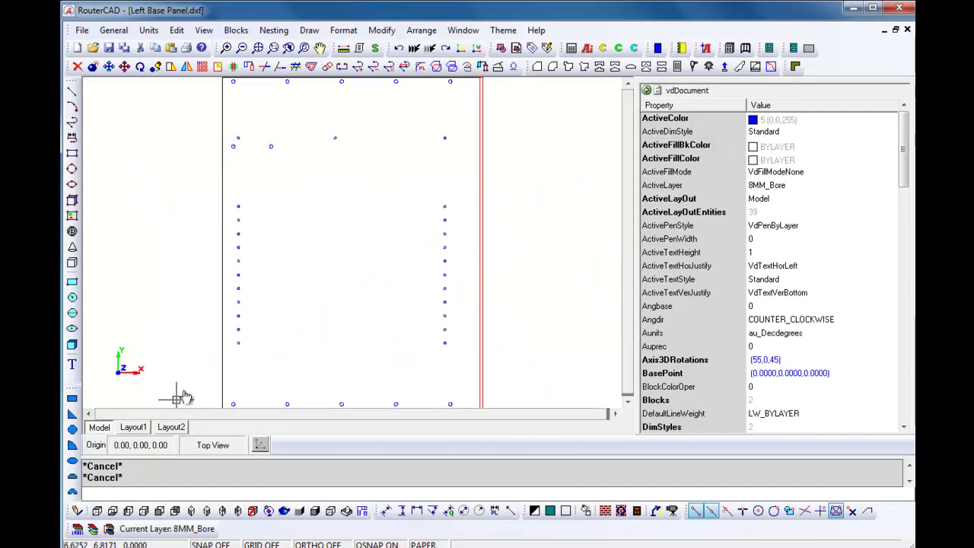
scroll(348, 238, down, 1)
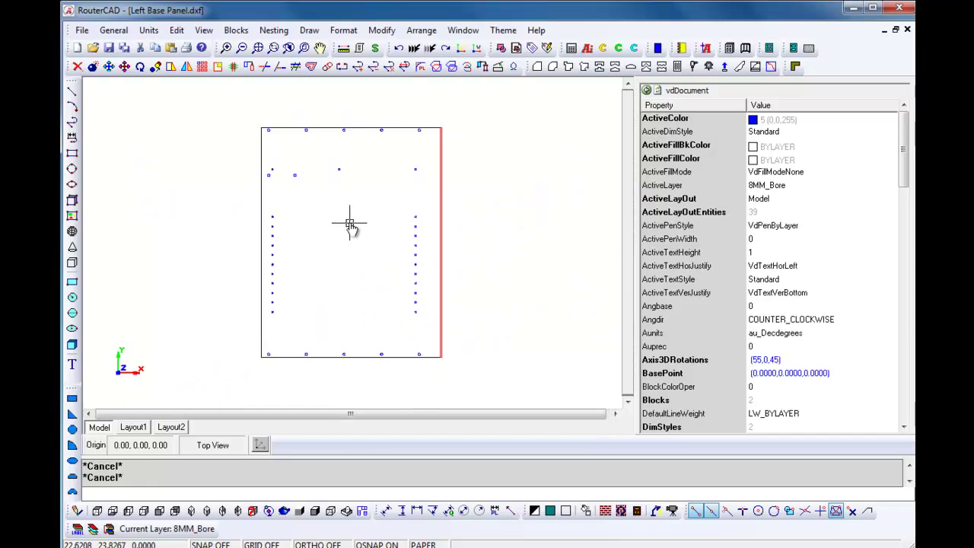
middle_drag(352, 228, 382, 244)
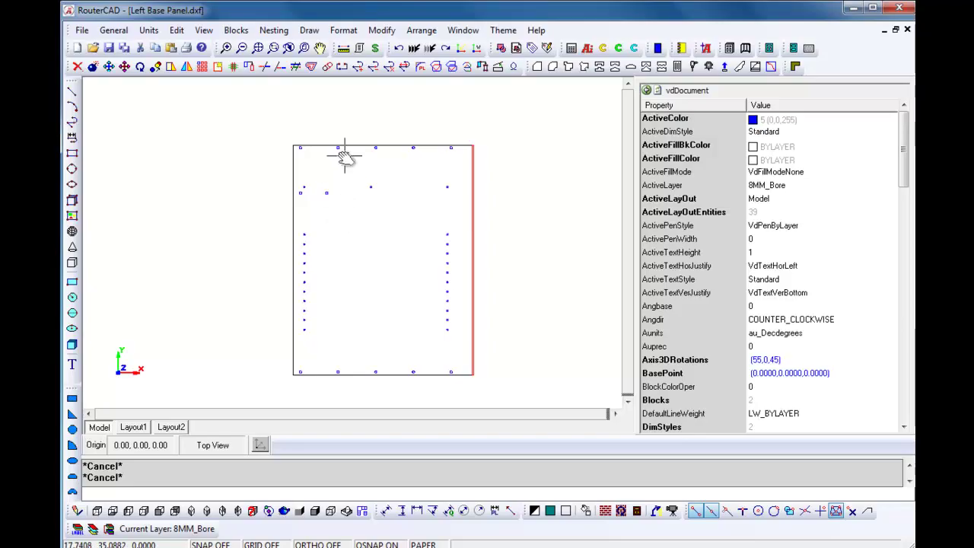
scroll(347, 145, up, 3)
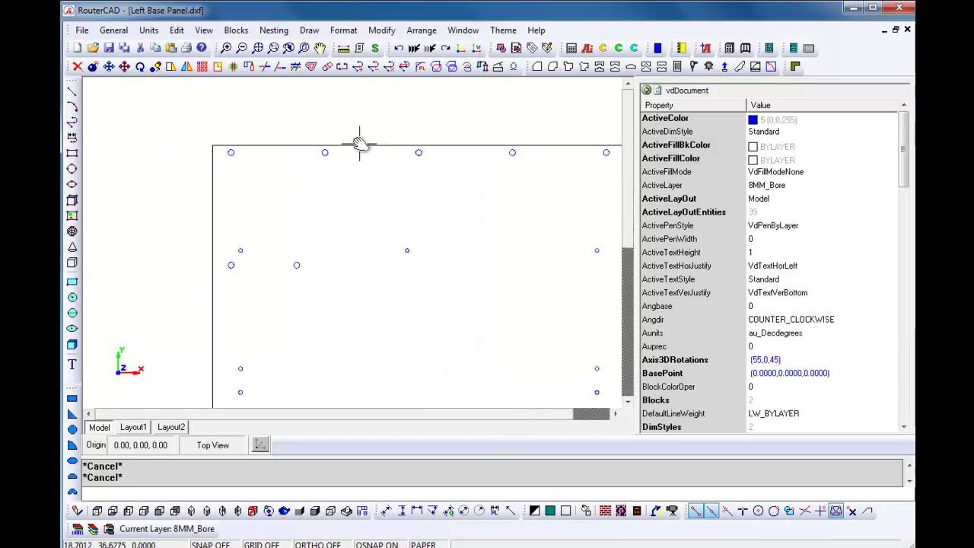
click(361, 144)
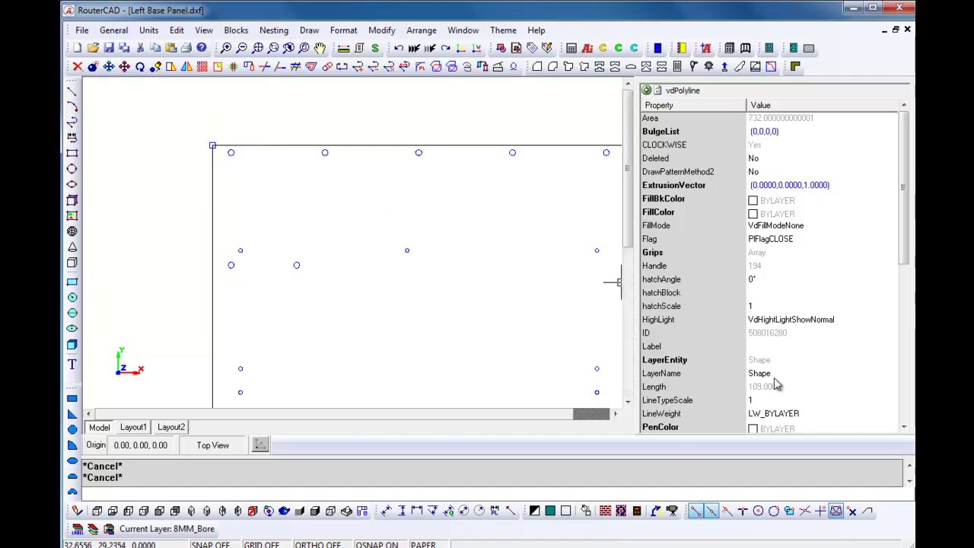
mouse_move(426, 267)
middle_down()
mouse_move(342, 228)
mouse_move(365, 235)
mouse_move(373, 175)
middle_up()
scroll(343, 229, down, 3)
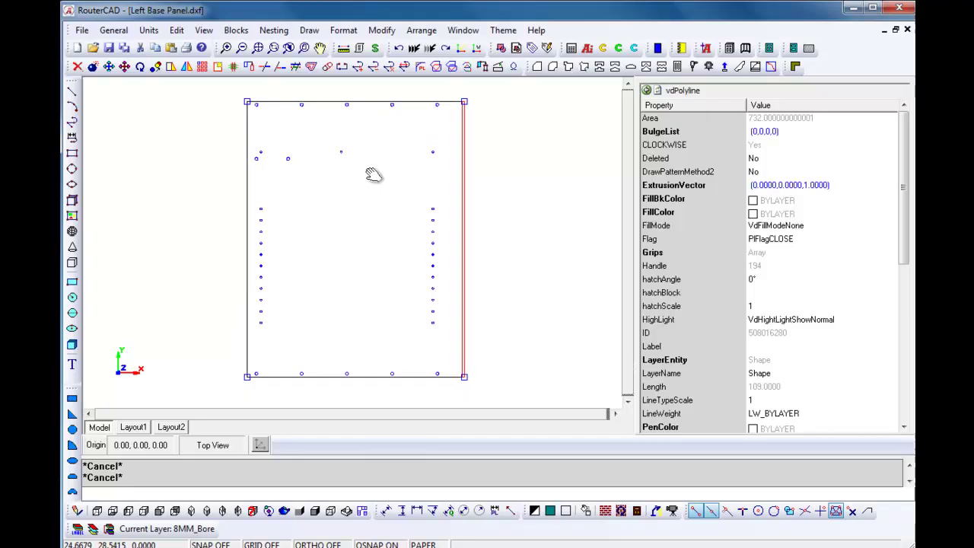
key(Escape)
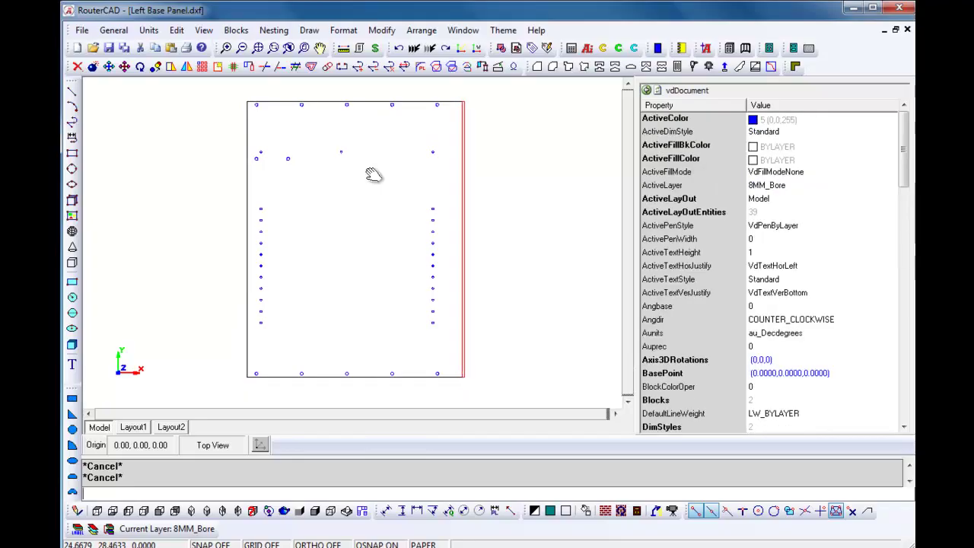
- Save and close Left Base Panel.dxf, then open the Nesting window with its 49 by 97 default sheet
click(908, 29)
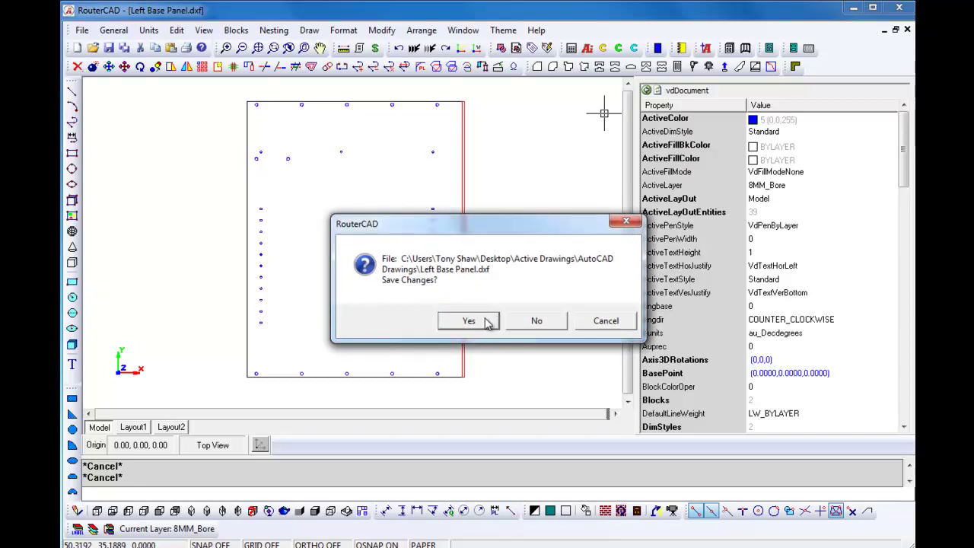
click(487, 323)
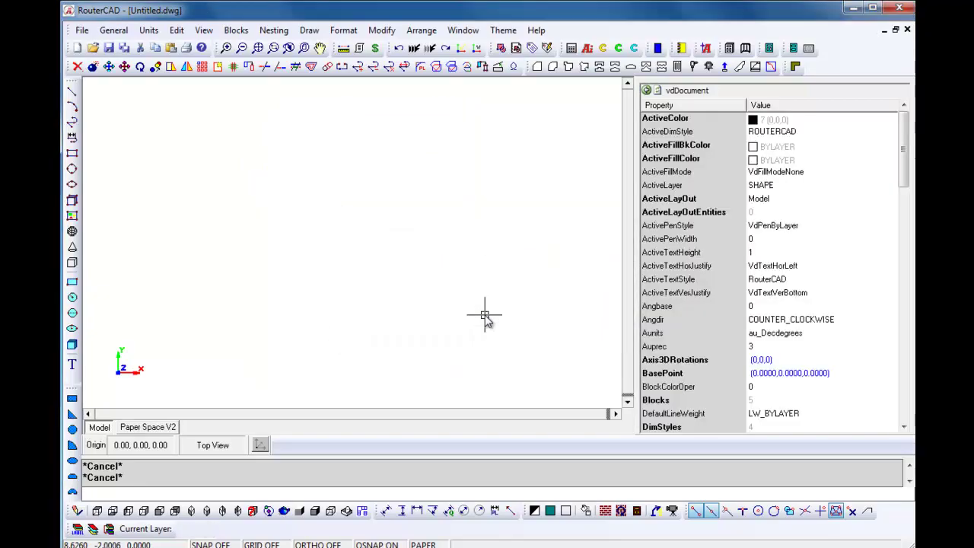
click(268, 32)
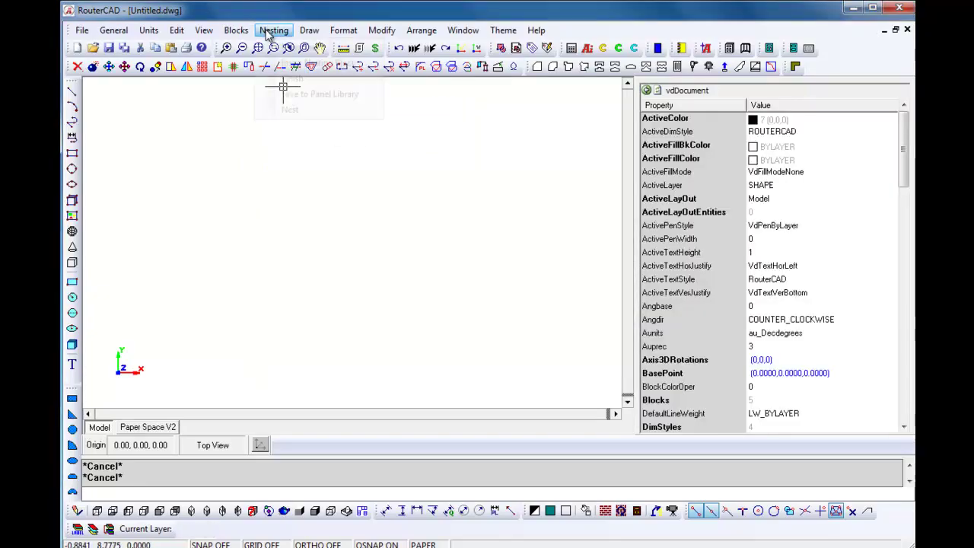
click(289, 110)
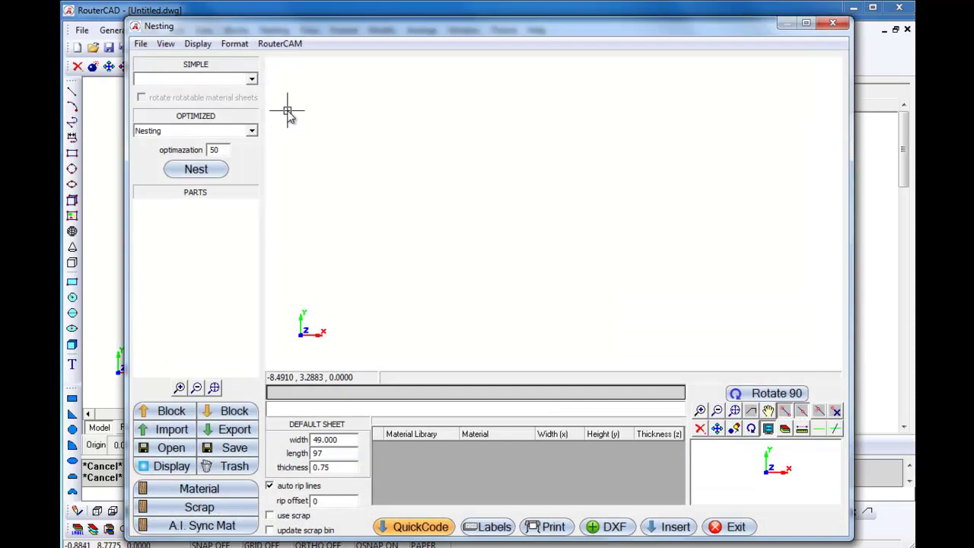
click(284, 44)
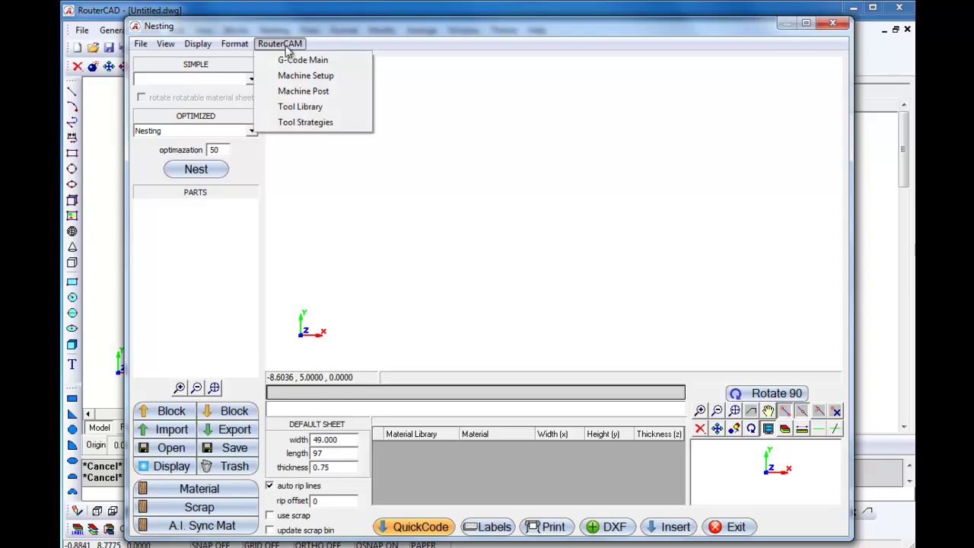
- Review the Cabinet Part Strategy's 32 tool strategies, from 35MM drill to Rip
click(304, 123)
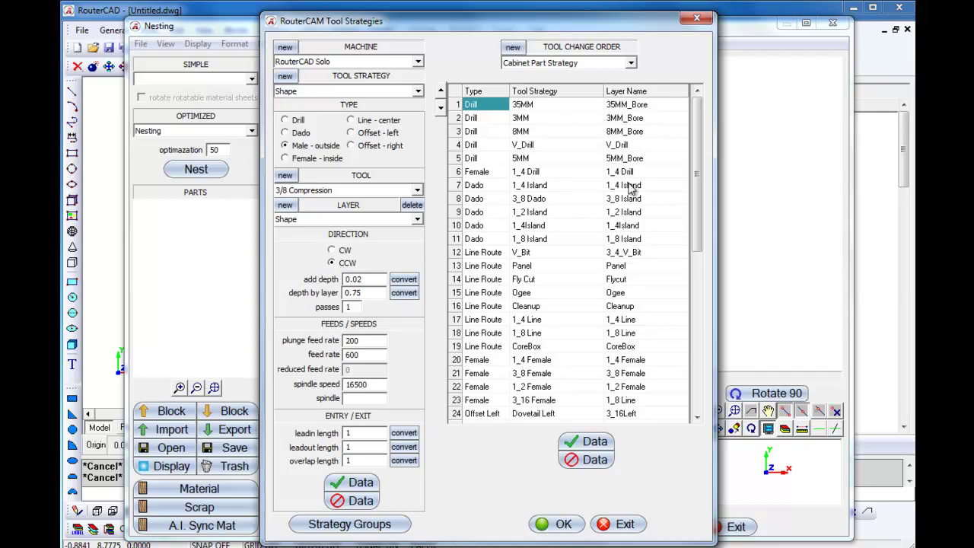
drag(699, 186, 700, 364)
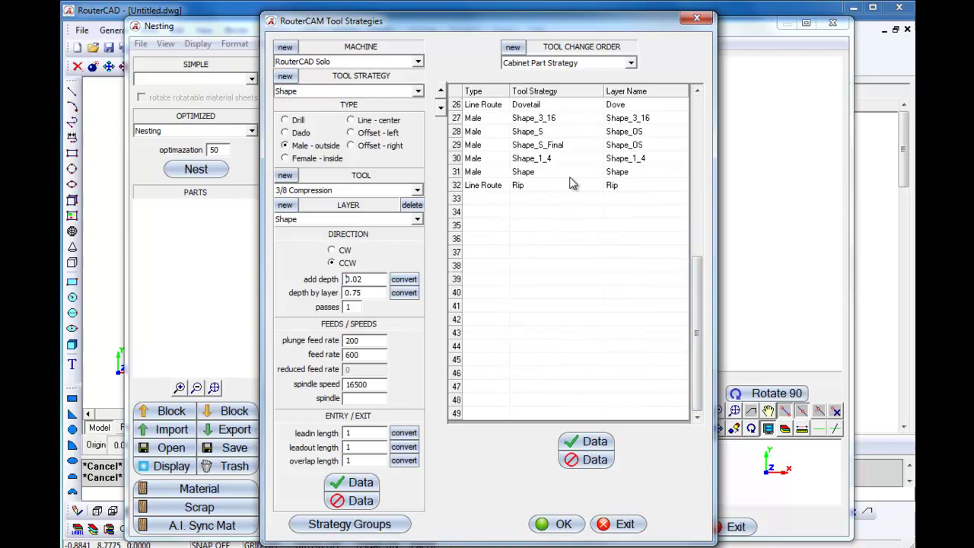
drag(699, 275, 698, 102)
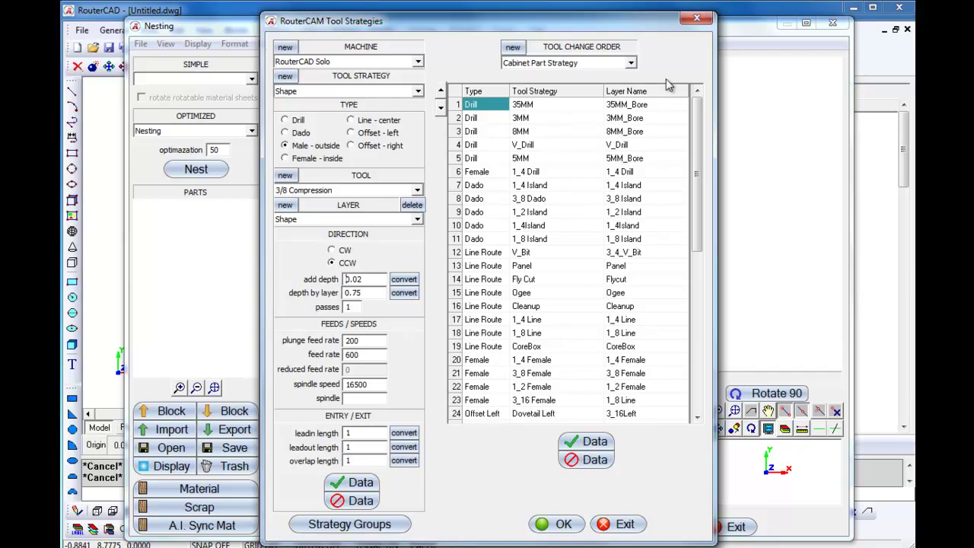
- Load Left Base Panel.dxf from file as the nesting block, previewed at 24.000 by 30.500
click(697, 18)
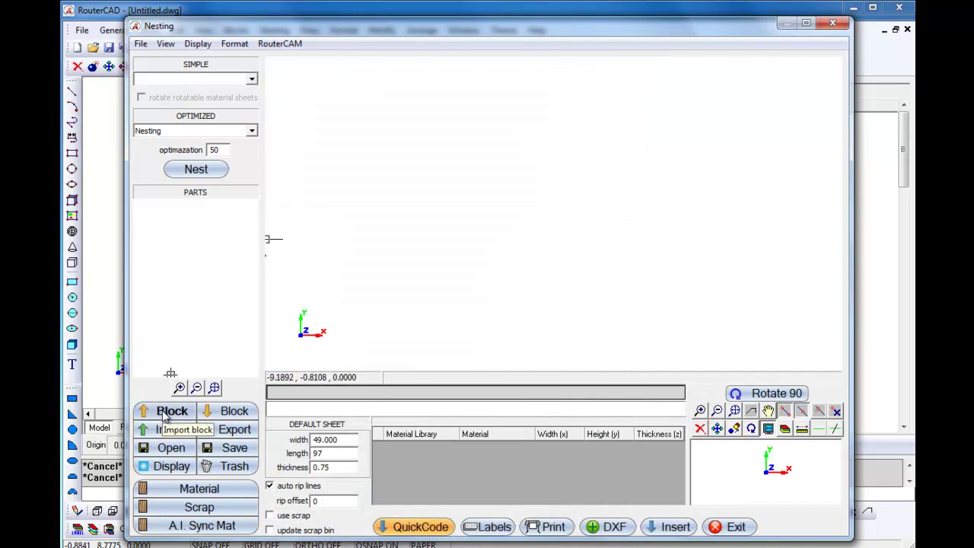
click(164, 413)
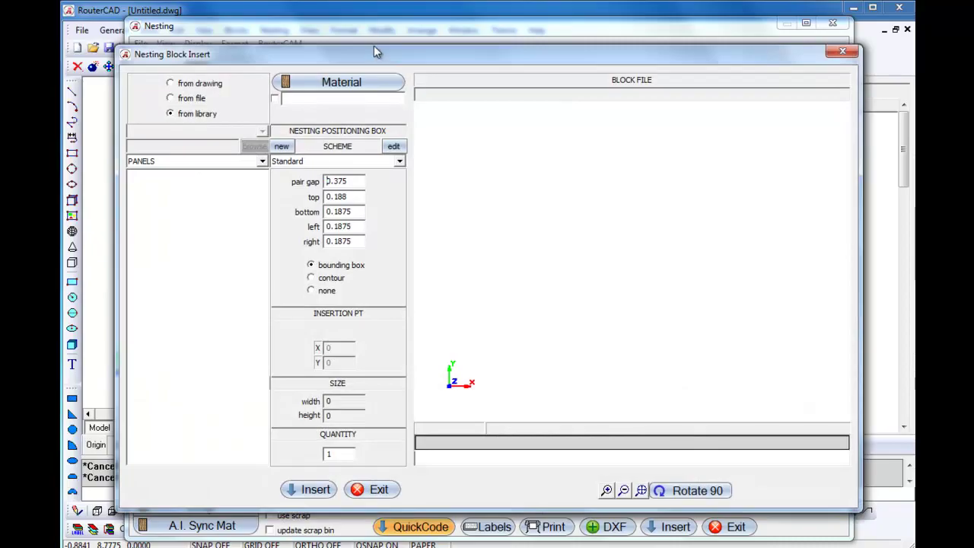
drag(375, 54, 363, 52)
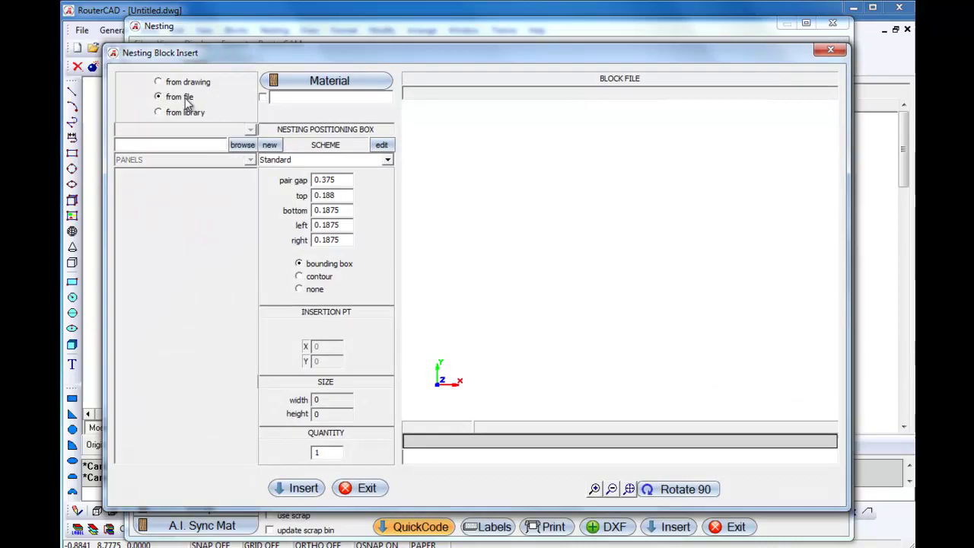
click(241, 144)
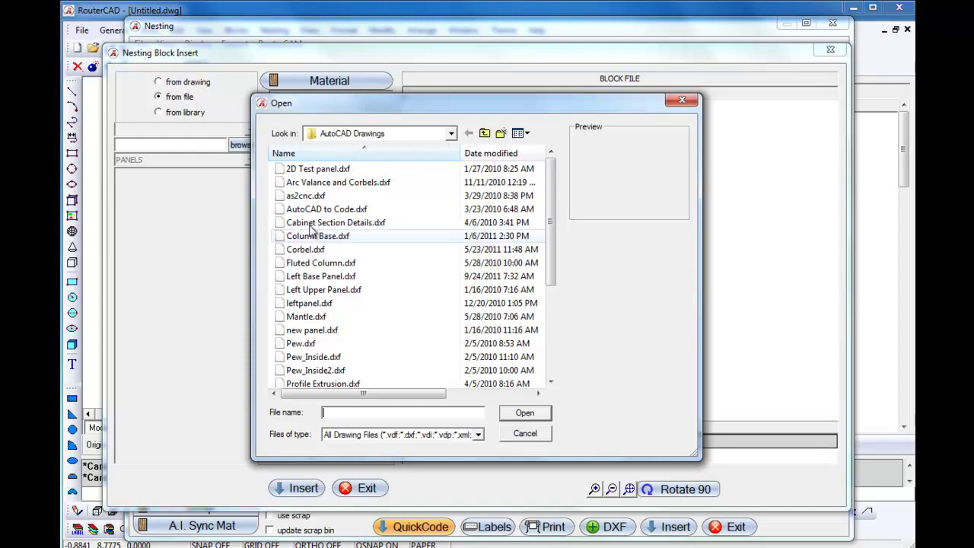
click(305, 277)
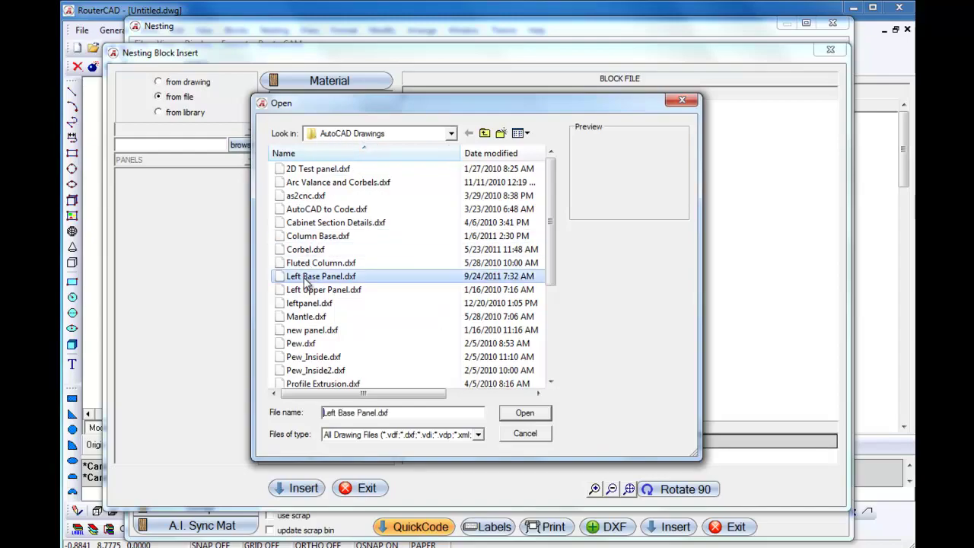
click(520, 413)
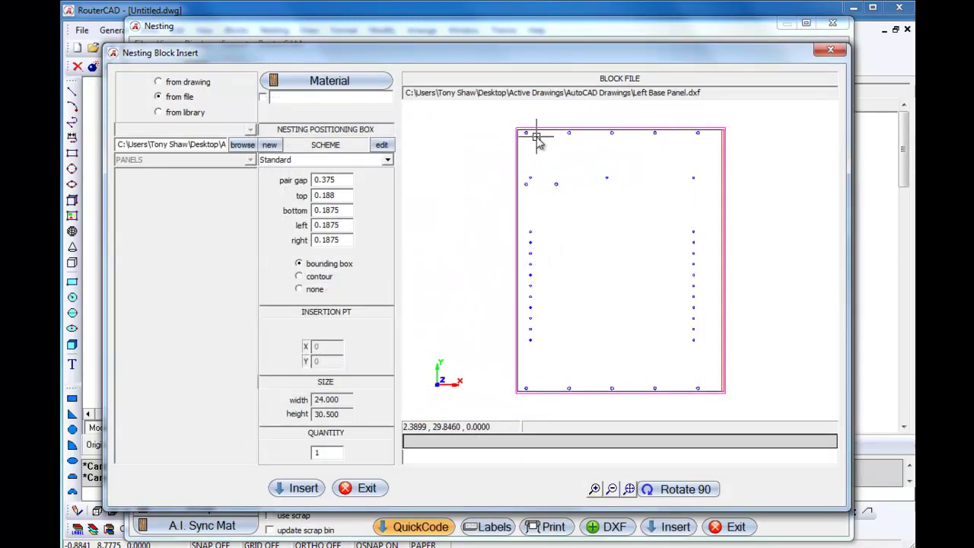
scroll(518, 144, up, 3)
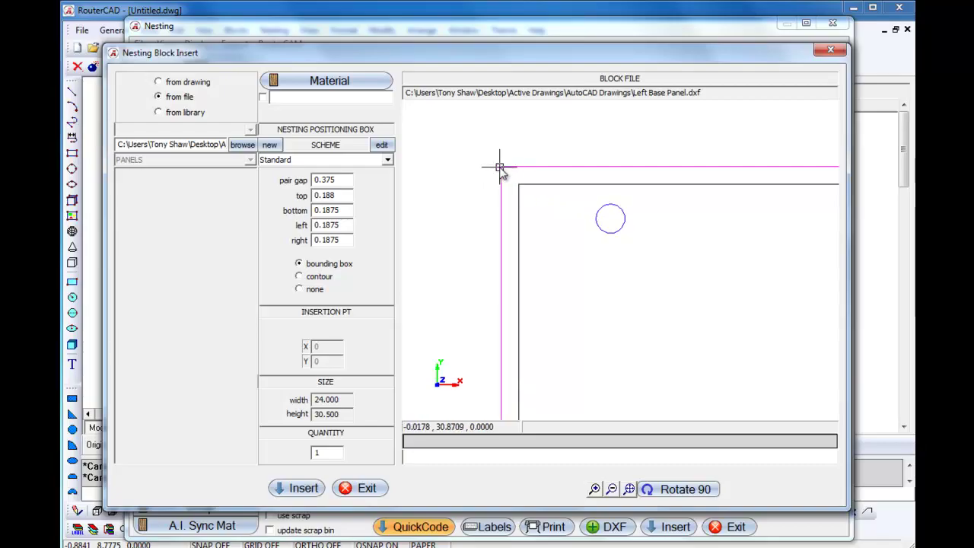
scroll(502, 169, down, 3)
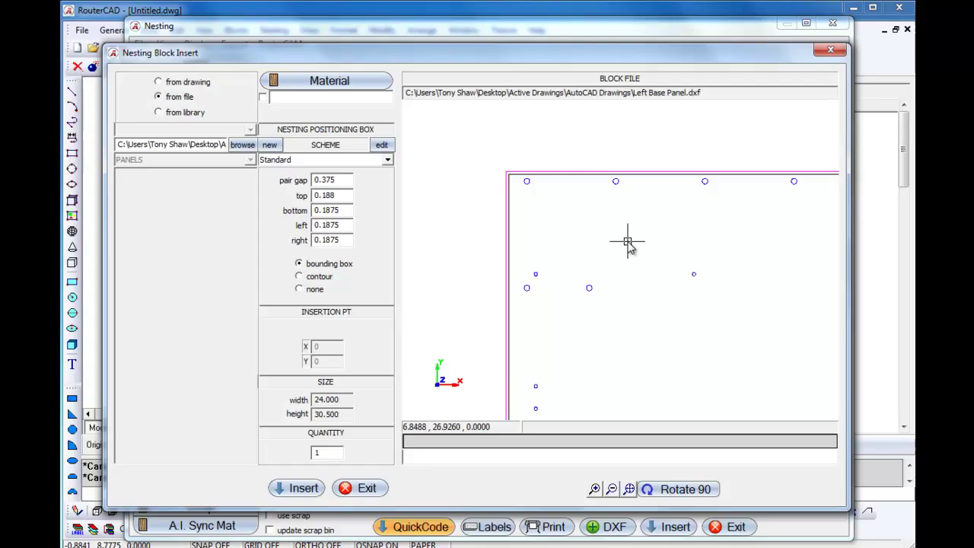
scroll(609, 225, up, 1)
scroll(533, 179, down, 1)
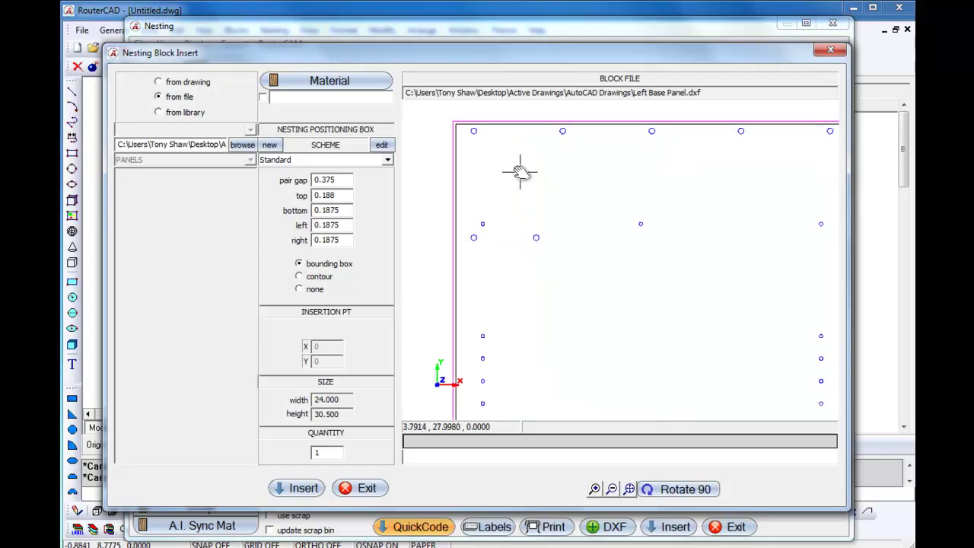
- Choose Oak Plywood from the Wood Textures library as the panel material, a 96 by 48 by 0.750 sheet
click(343, 90)
drag(341, 59, 533, 116)
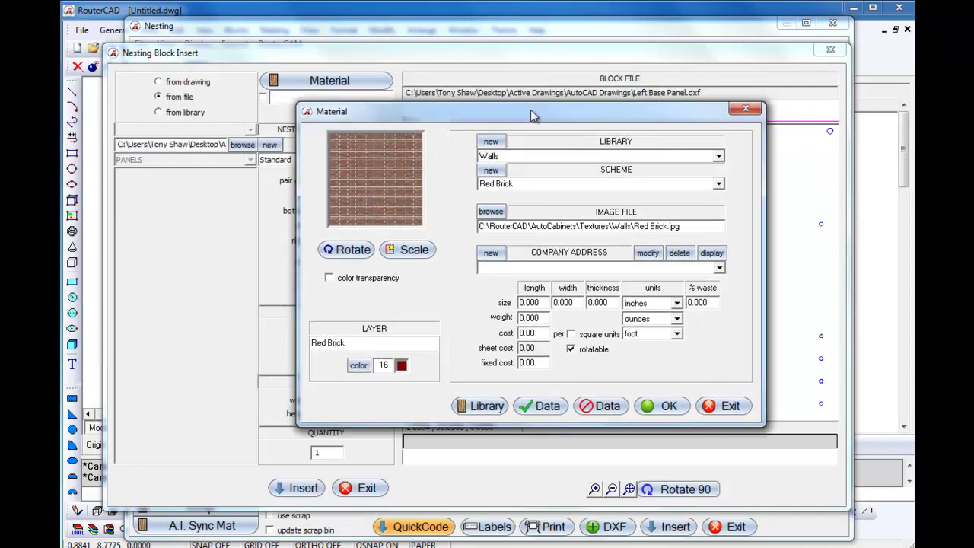
click(719, 157)
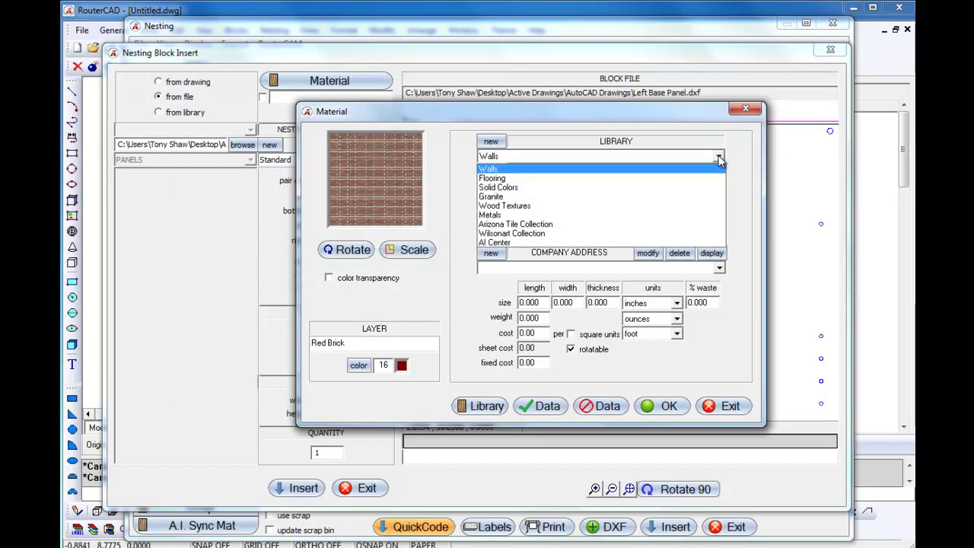
click(525, 206)
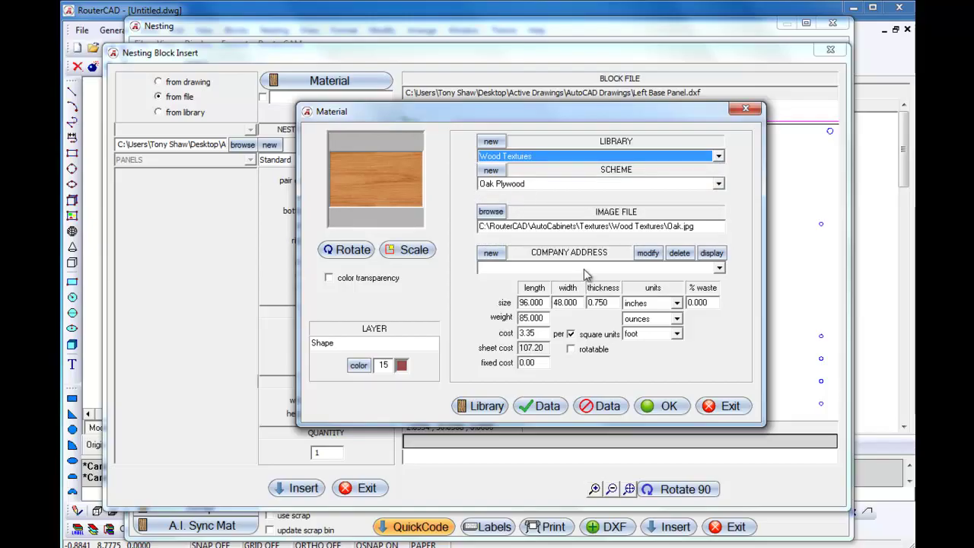
- Confirm Oak Plywood and add two Left Base Panels, rotated 90 degrees to landscape, to the parts list
click(666, 406)
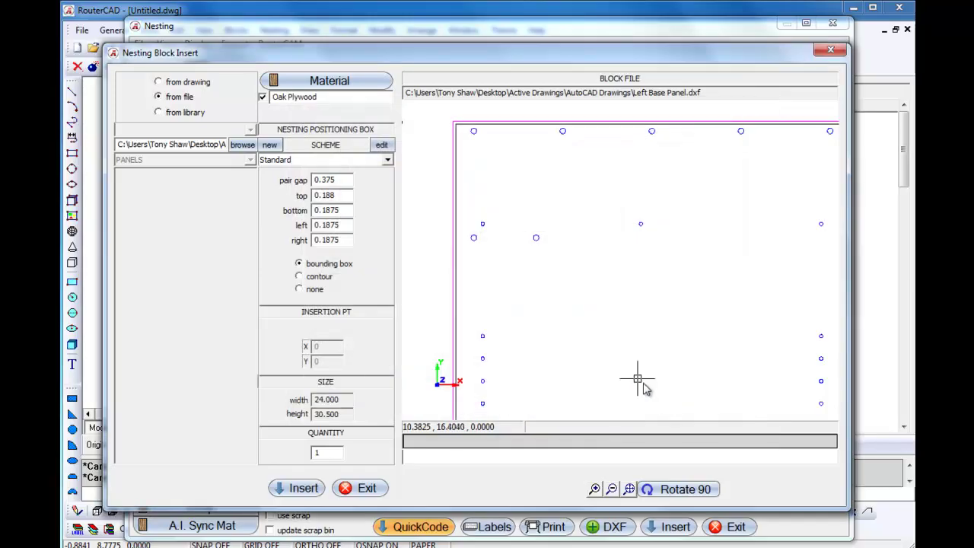
scroll(586, 270, down, 3)
middle_drag(626, 289, 623, 220)
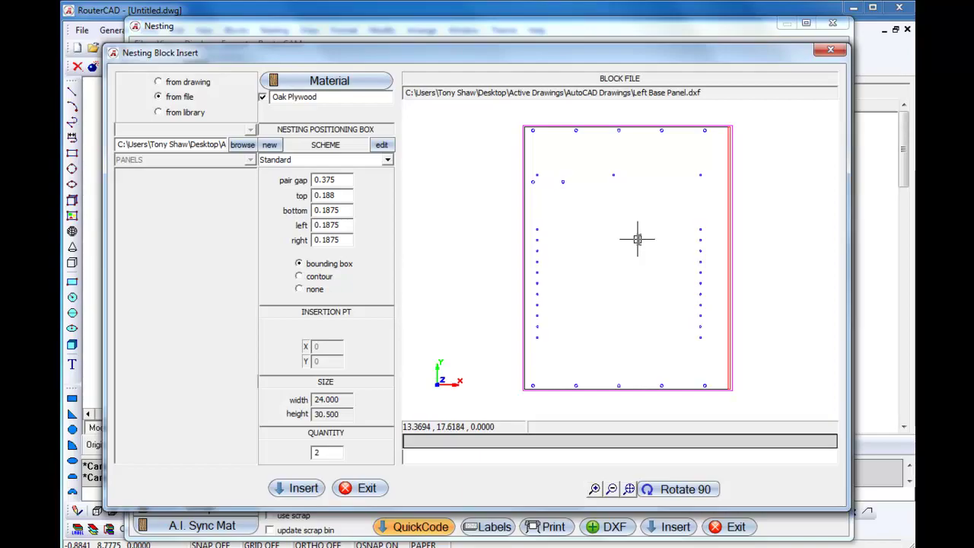
click(684, 490)
middle_drag(644, 298, 612, 254)
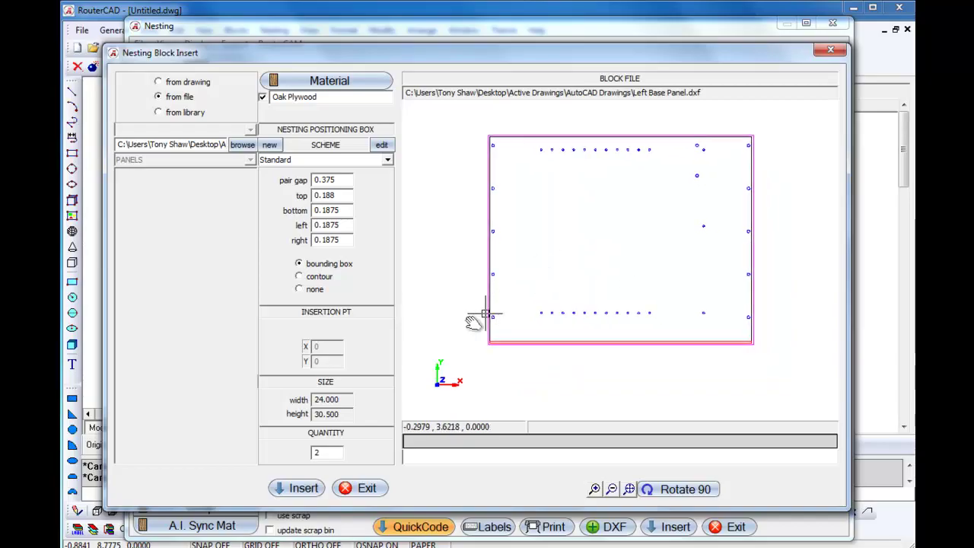
click(303, 488)
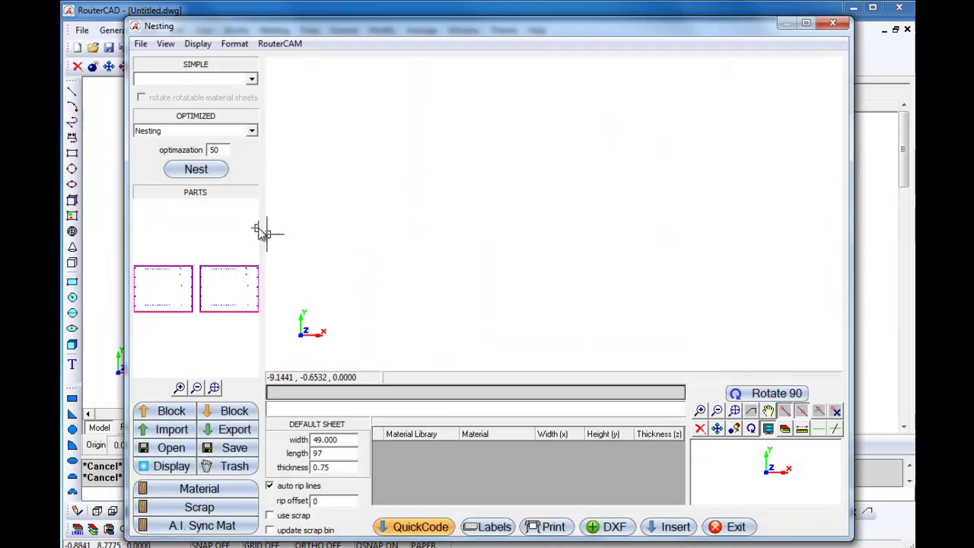
- Nest both panels on one 96 by 48 Oak Plywood sheet and send it to RouterCAM
click(195, 170)
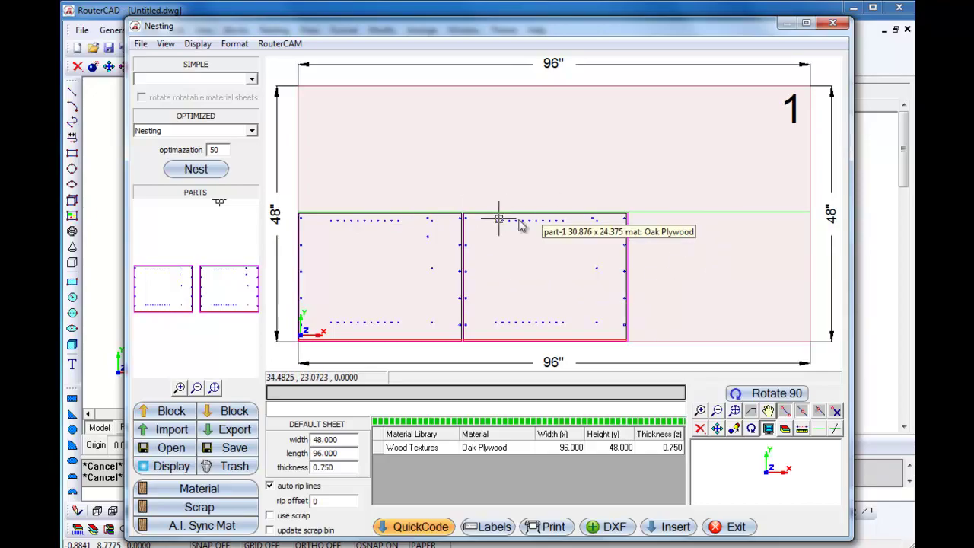
click(420, 529)
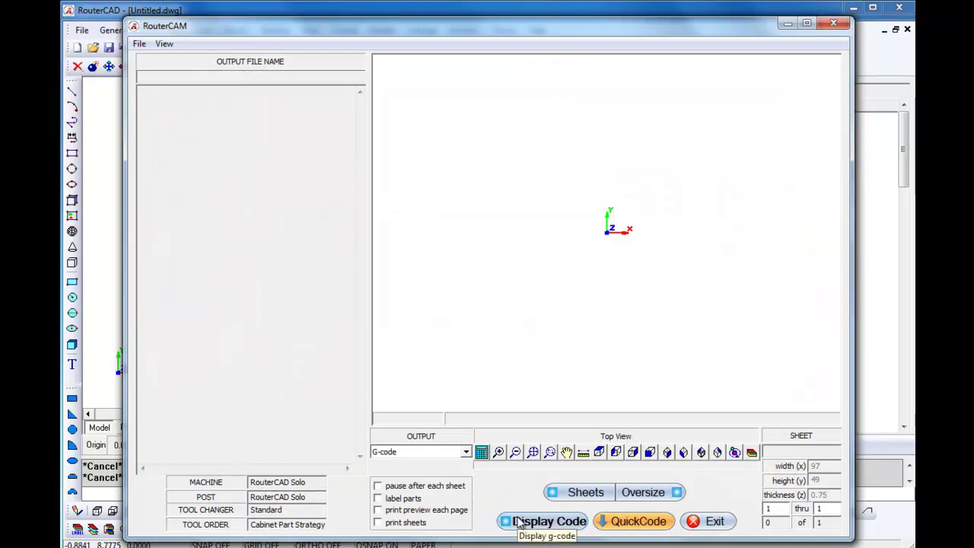
- Display the G-code, inspect the sheet's toolpaths in the preview and scroll the listing to its end
click(518, 522)
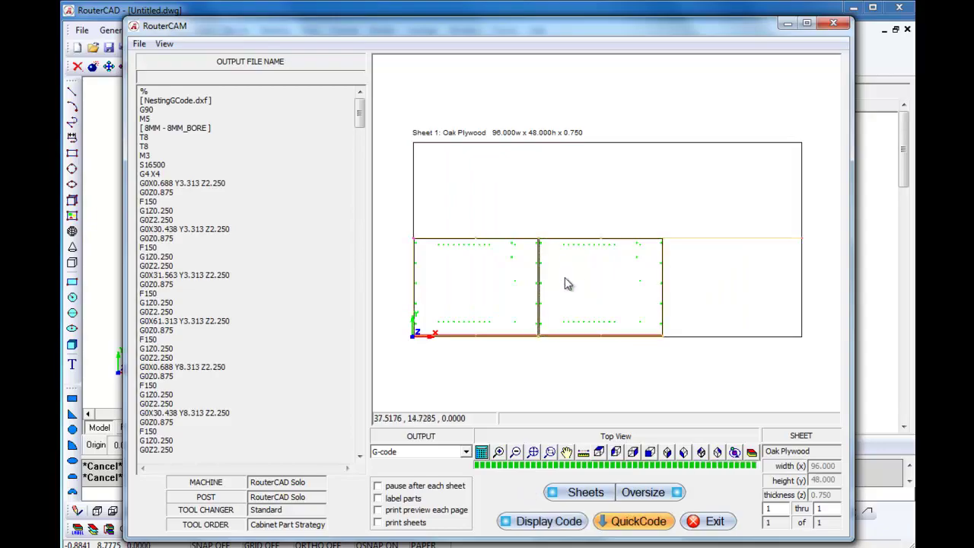
scroll(510, 261, up, 6)
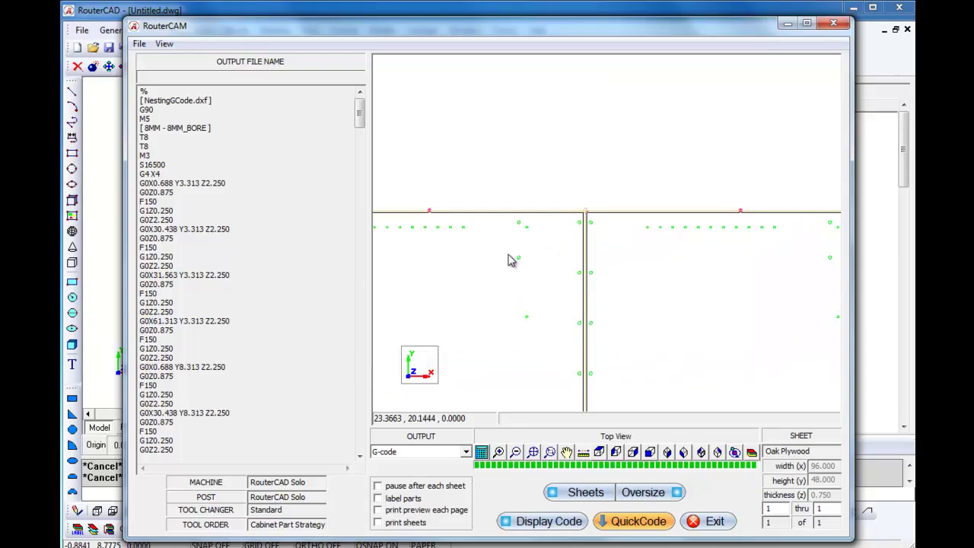
middle_drag(579, 226, 604, 320)
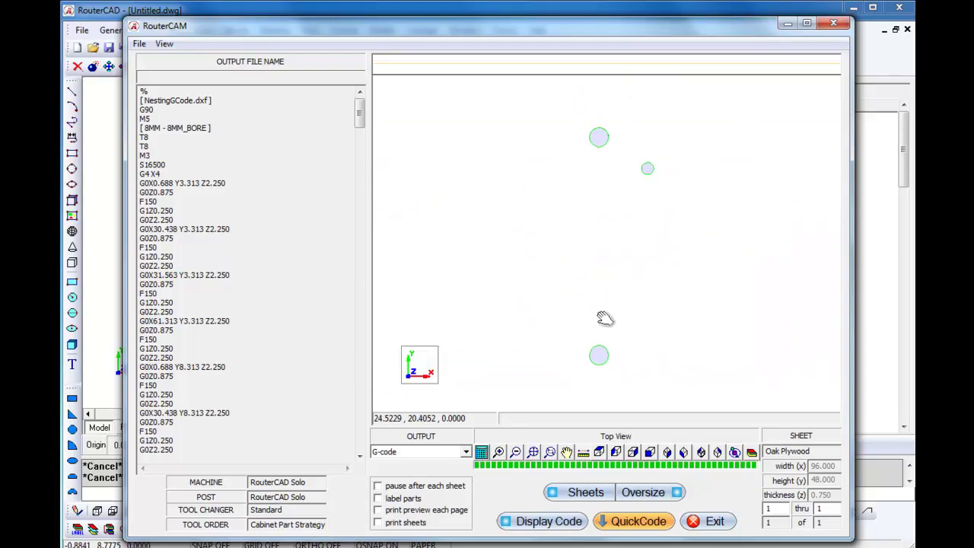
scroll(615, 308, down, 3)
scroll(613, 308, down, 4)
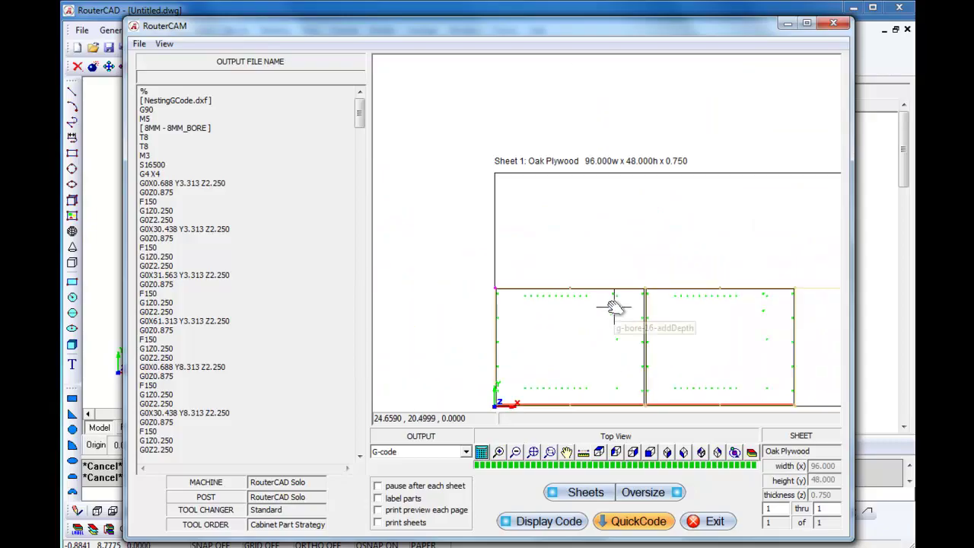
middle_drag(604, 305, 558, 235)
scroll(611, 283, up, 2)
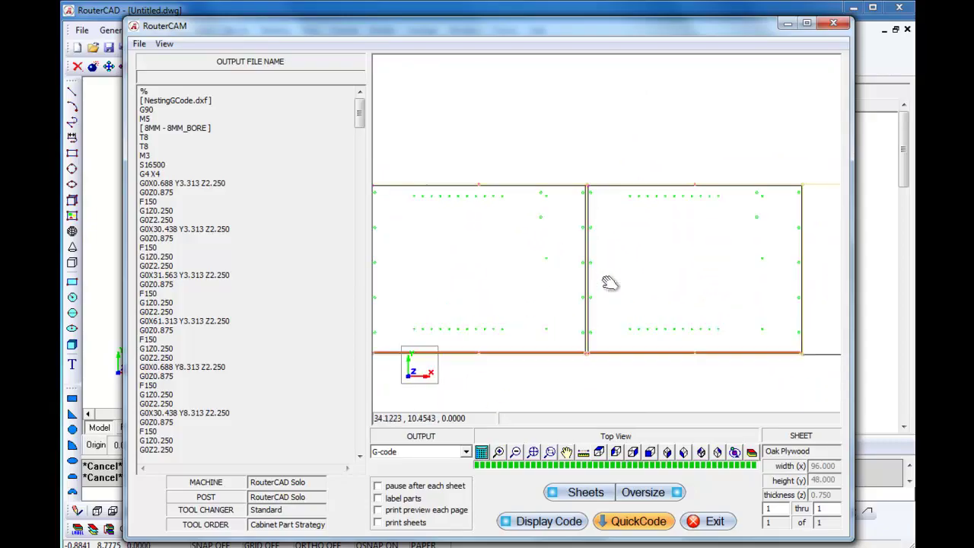
scroll(611, 282, down, 2)
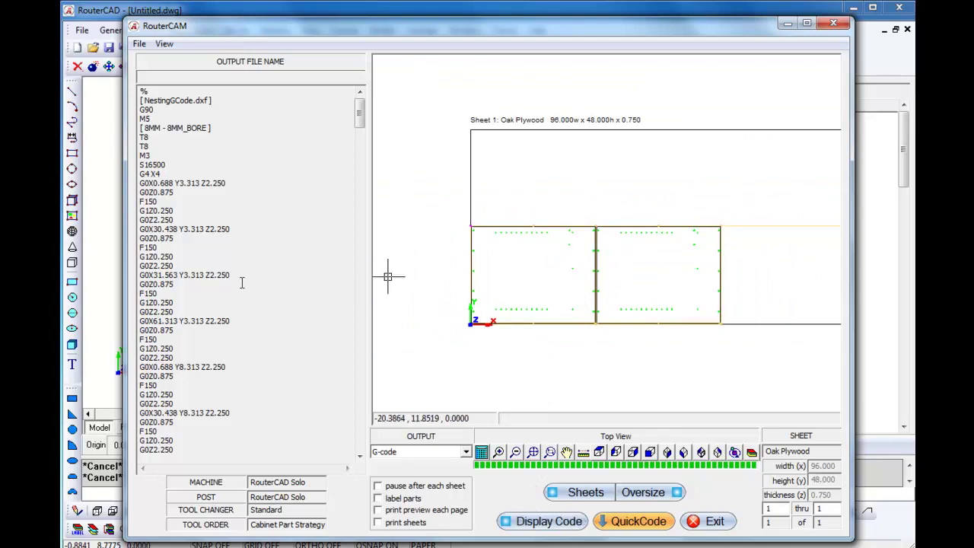
drag(361, 115, 358, 414)
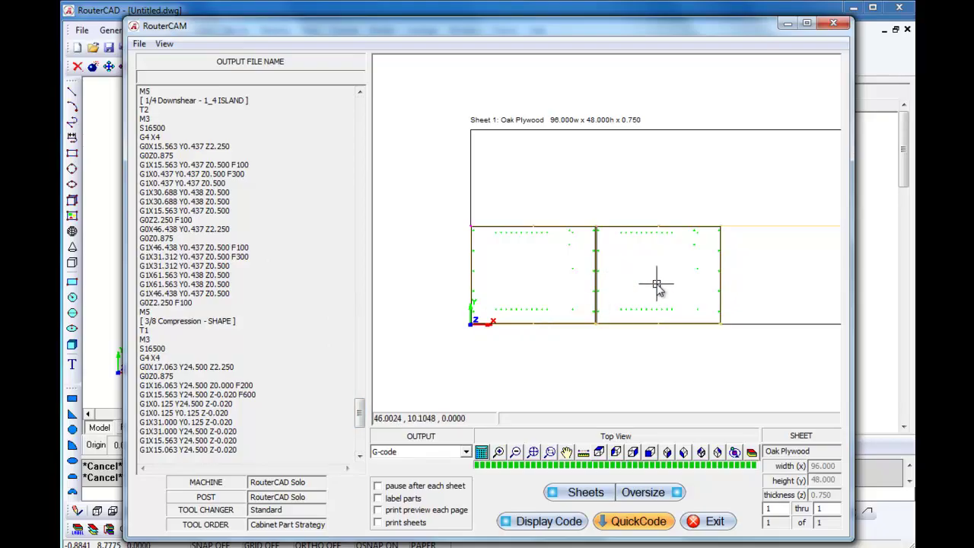
- Send the code to a file and browse to the Todays Work folder on the Desktop
click(638, 522)
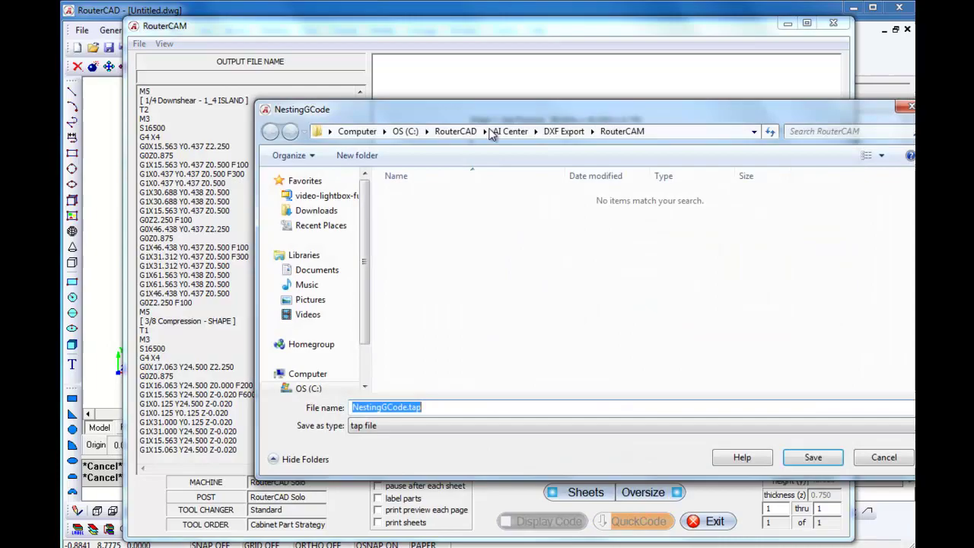
drag(489, 106, 357, 70)
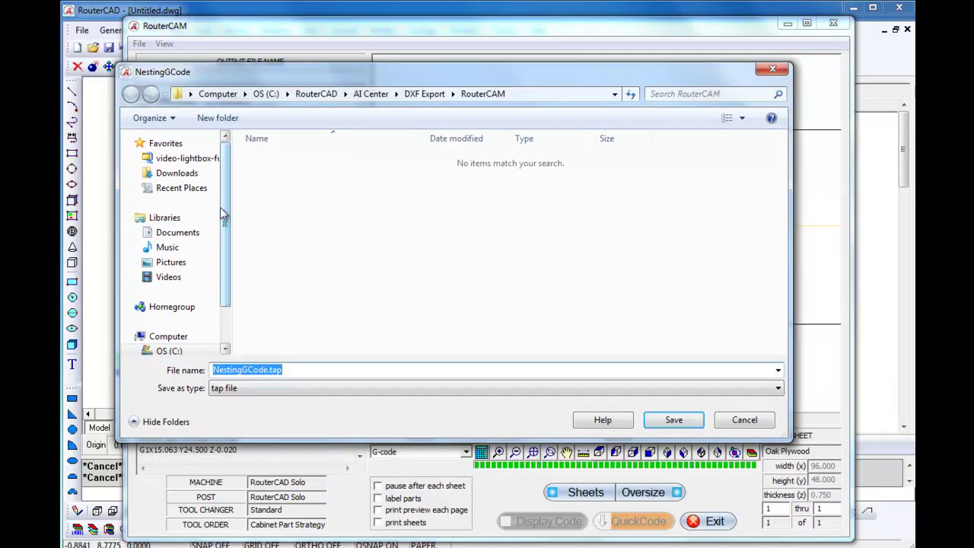
drag(228, 211, 229, 262)
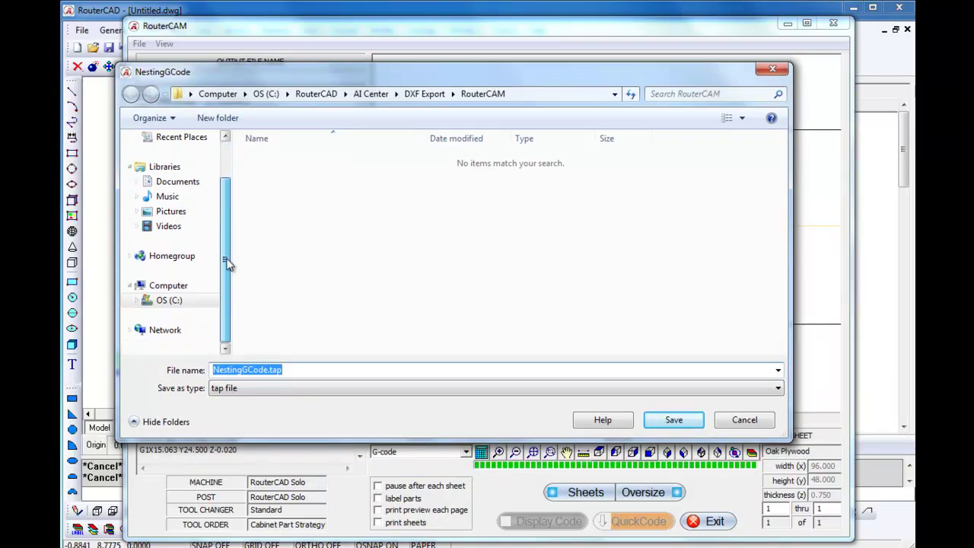
click(170, 302)
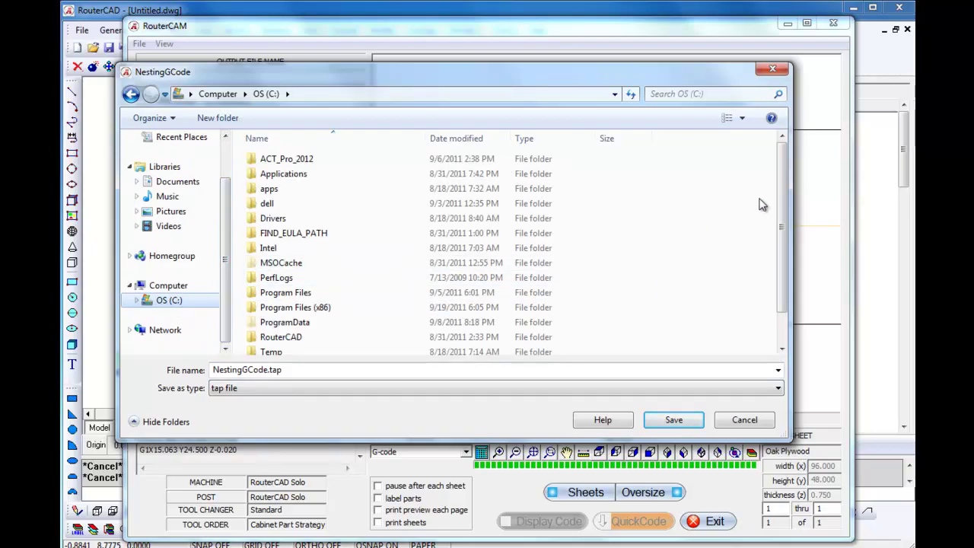
drag(779, 186, 776, 212)
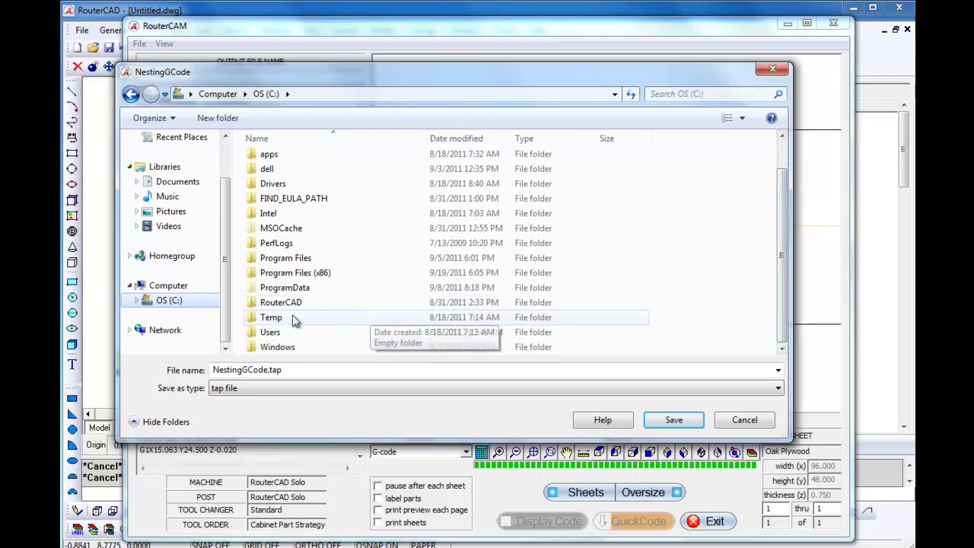
click(277, 338)
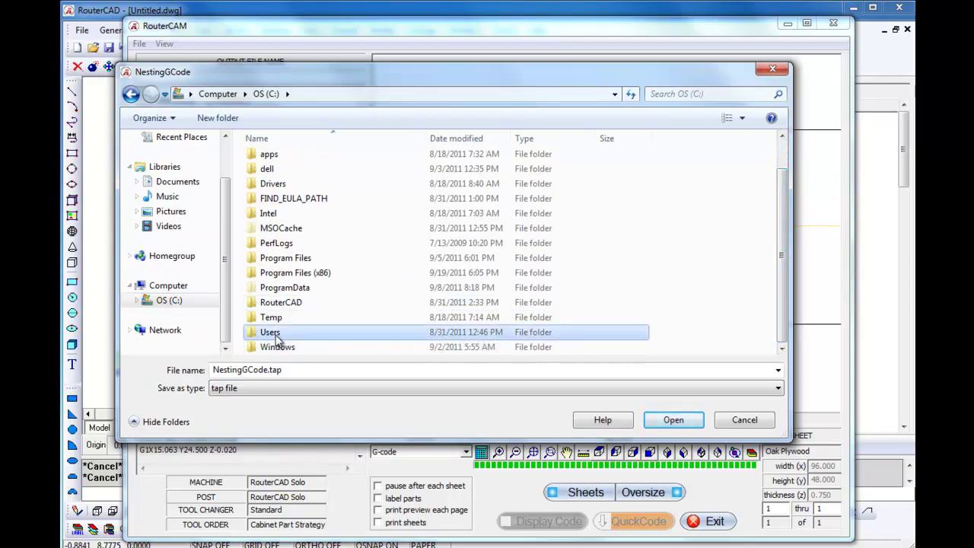
double_click(277, 339)
double_click(279, 189)
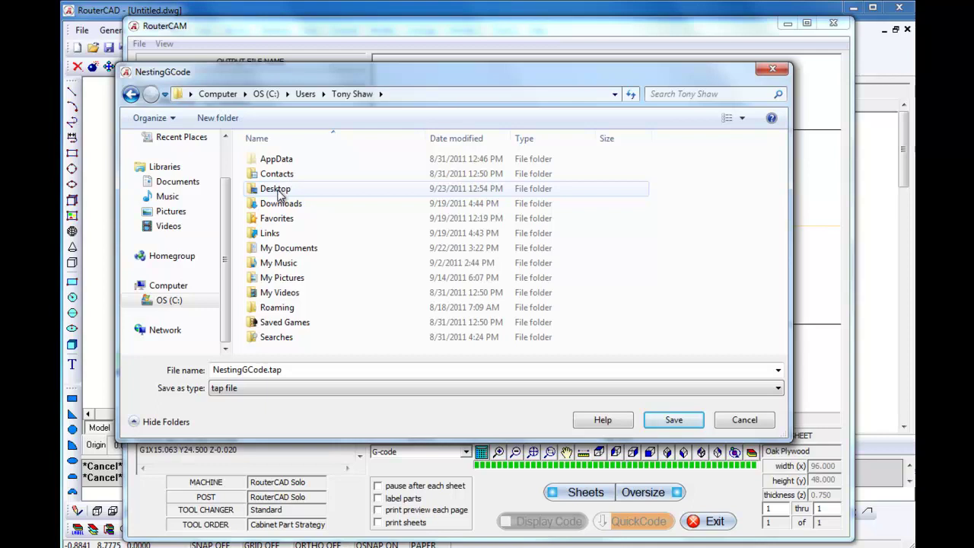
double_click(278, 191)
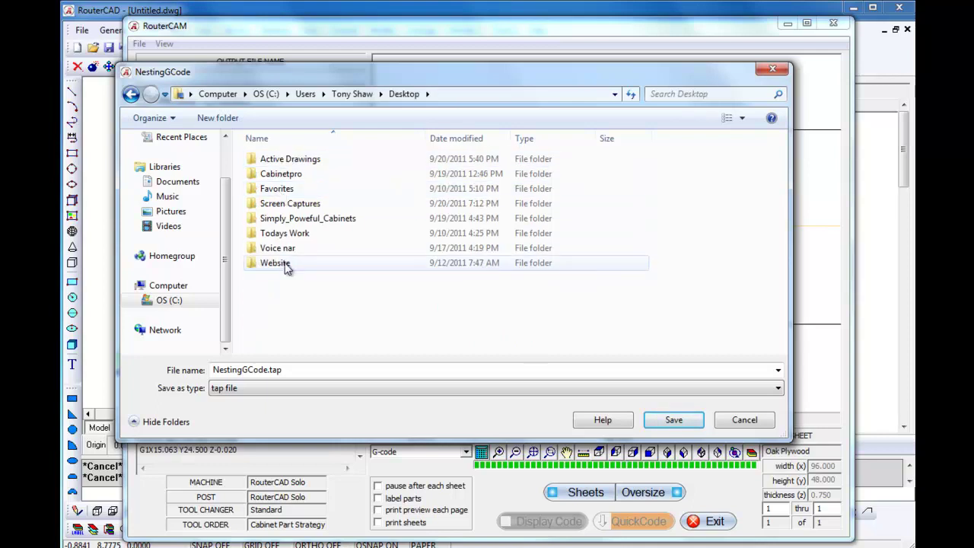
double_click(284, 233)
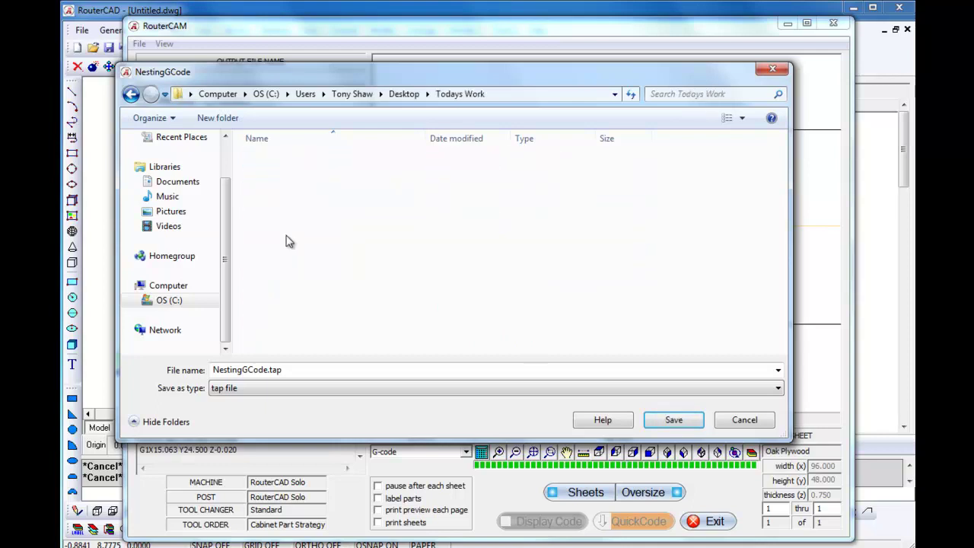
- Save the G-code under the name Sample, written as Sample-1.tap
click(288, 370)
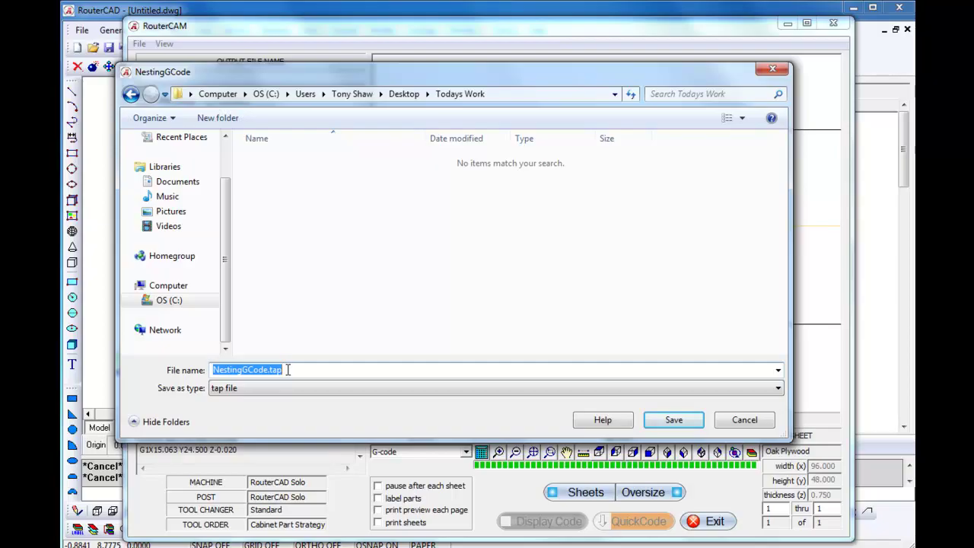
text(Sample)
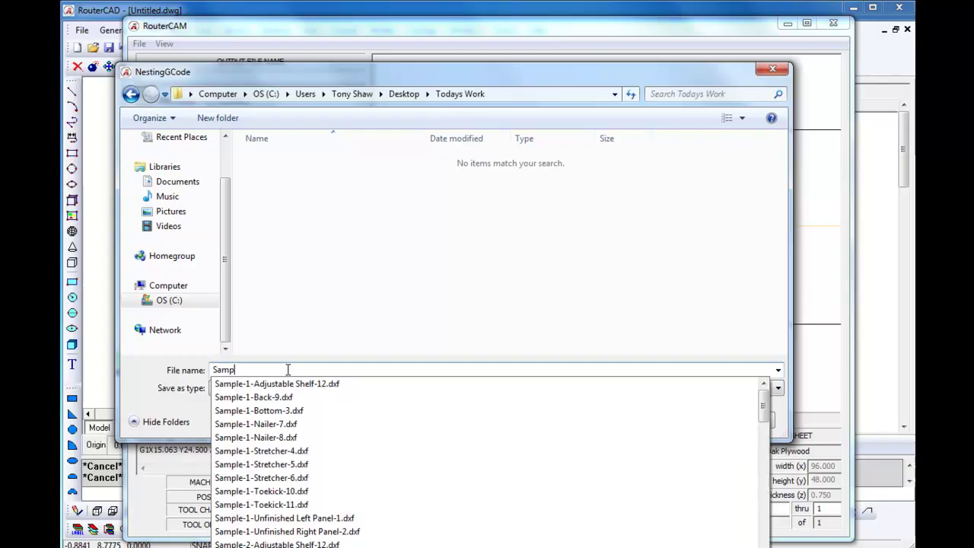
click(319, 327)
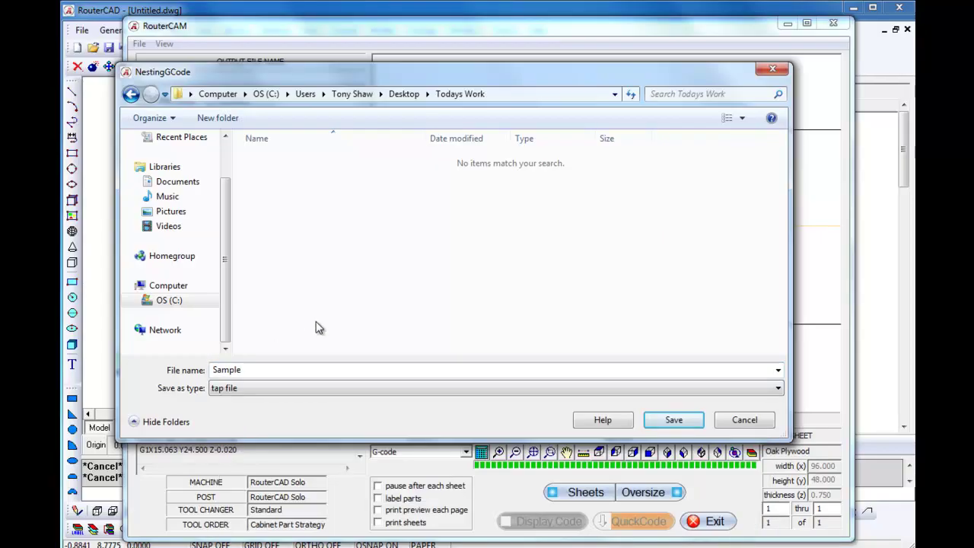
click(676, 421)
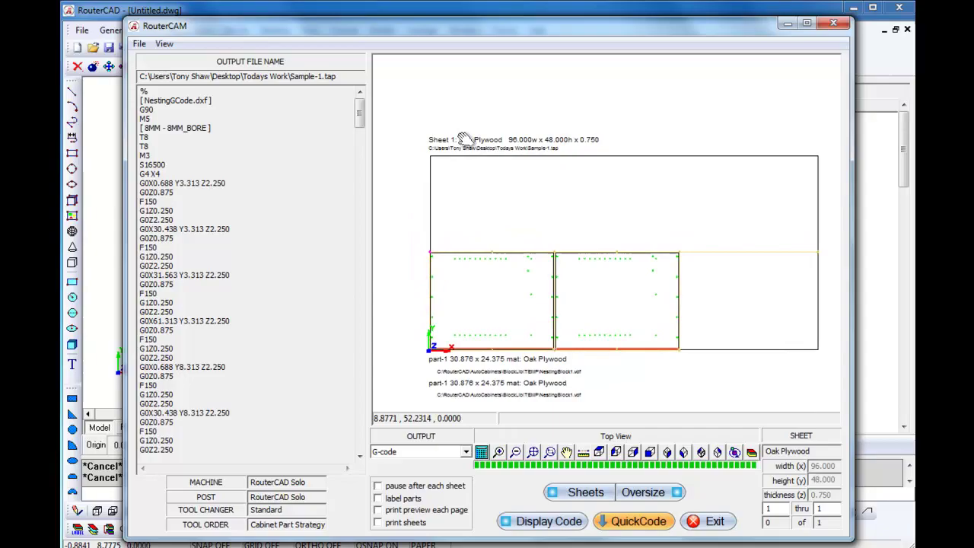
scroll(467, 146, up, 3)
scroll(466, 146, down, 3)
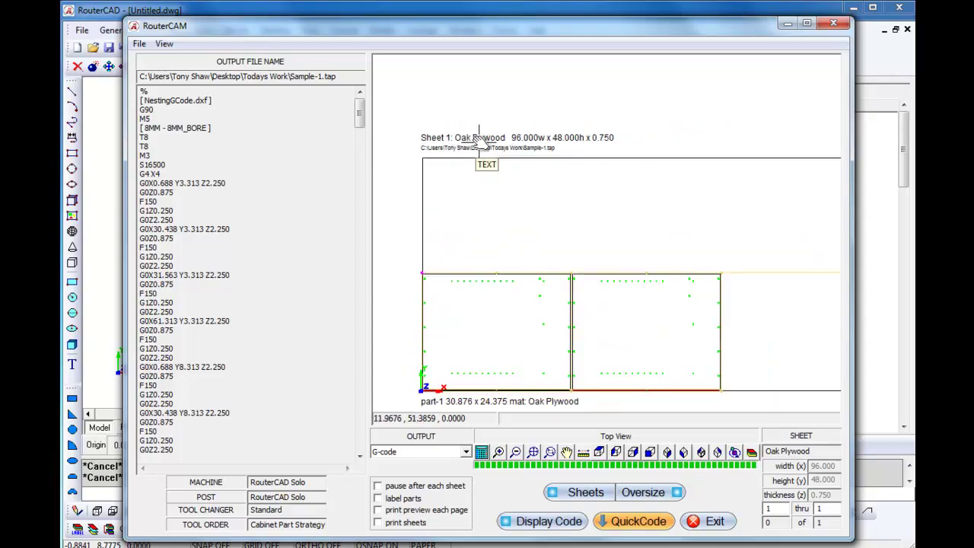
middle_drag(500, 363, 508, 297)
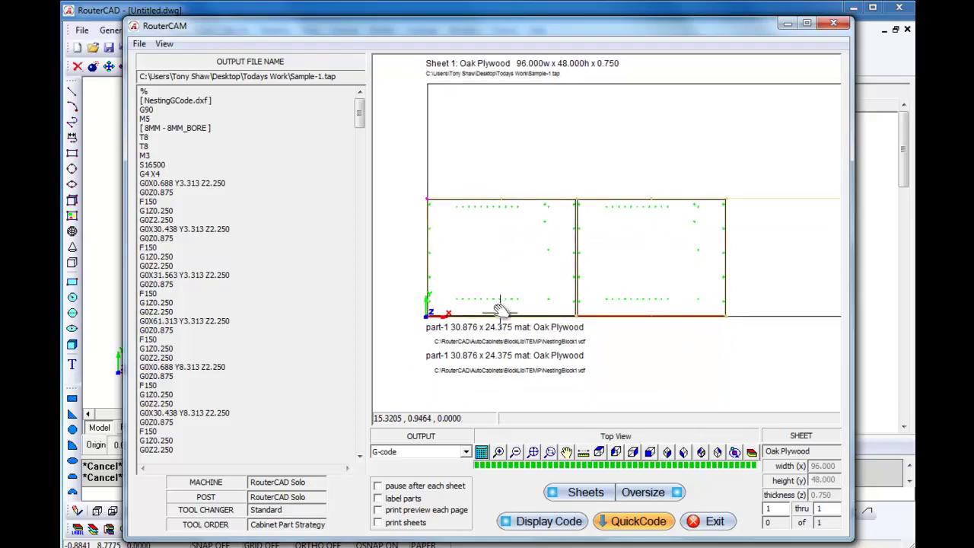